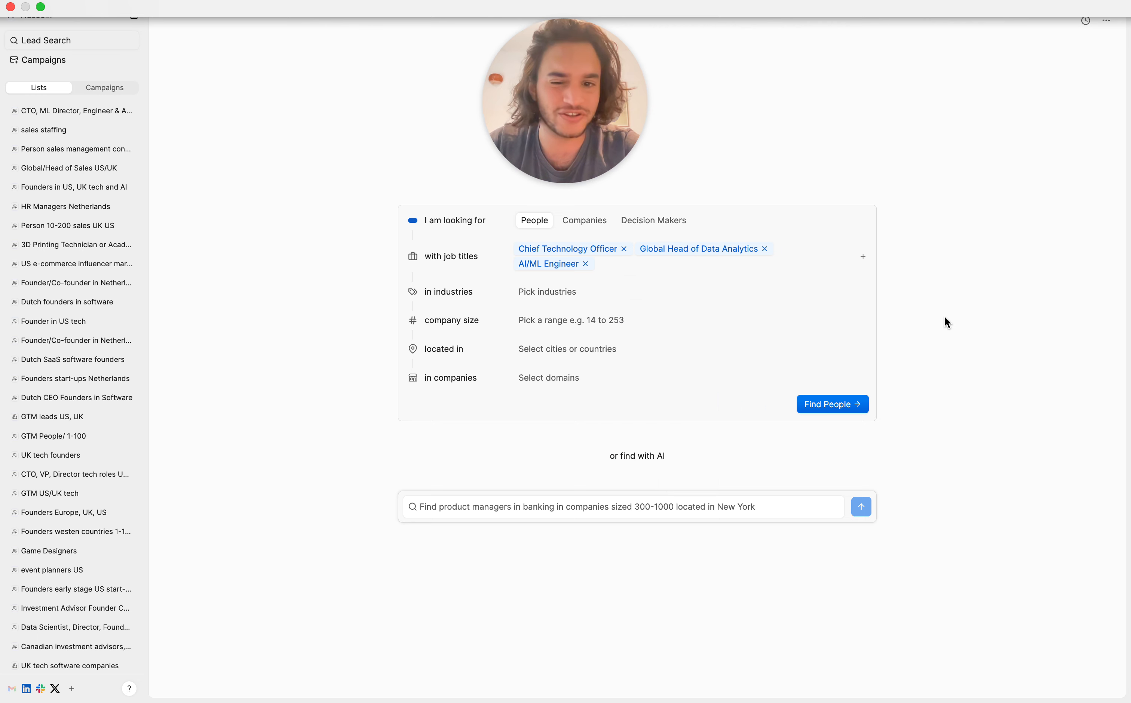
# Step: Filter the people search by the technology and SaaS industries
pyautogui.click(533, 302)
pyautogui.write('techn')
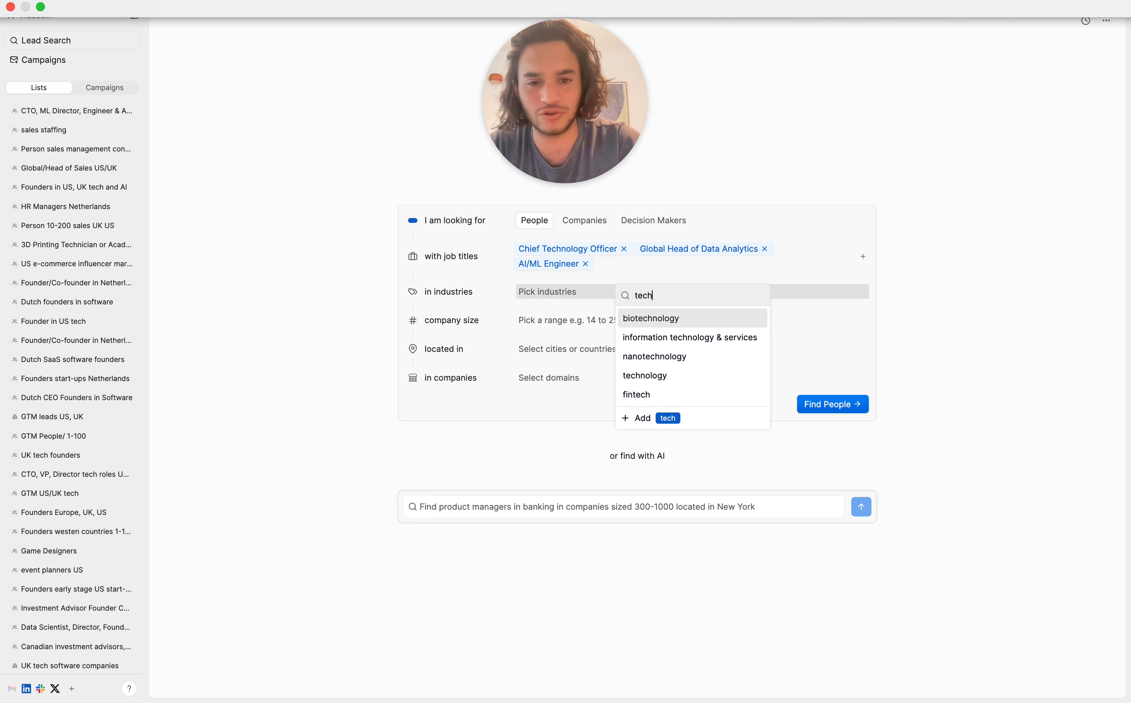
pyautogui.click(644, 374)
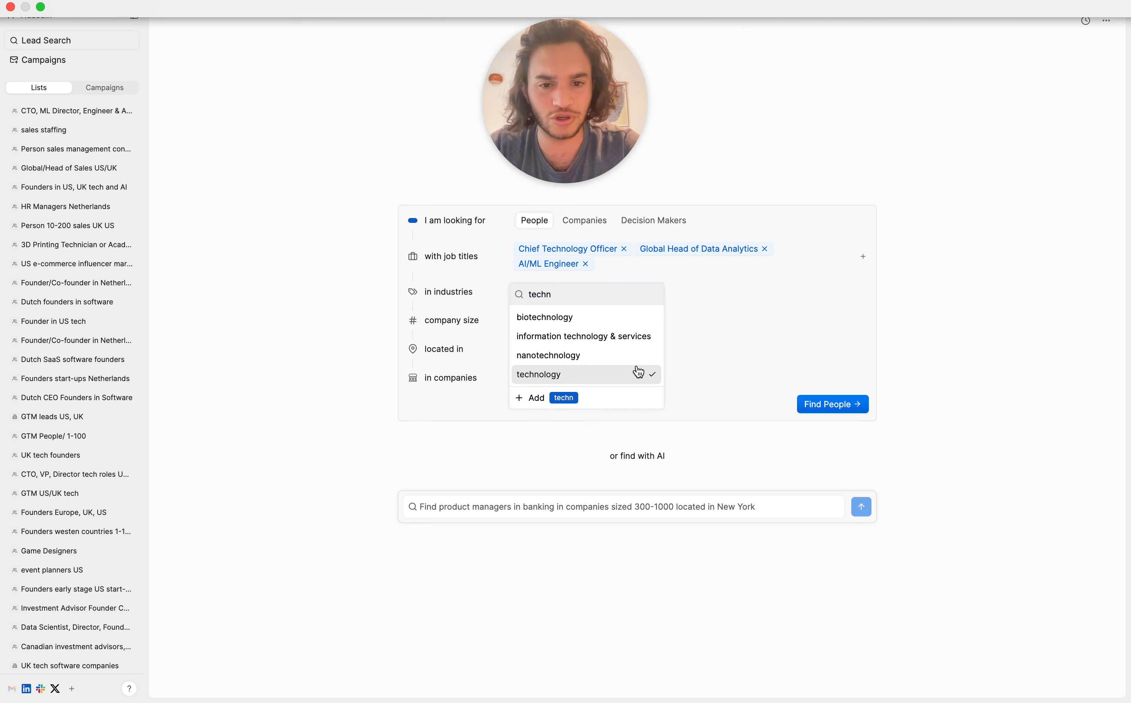
pyautogui.doubleClick(588, 295)
pyautogui.write('saas')
pyautogui.click(560, 320)
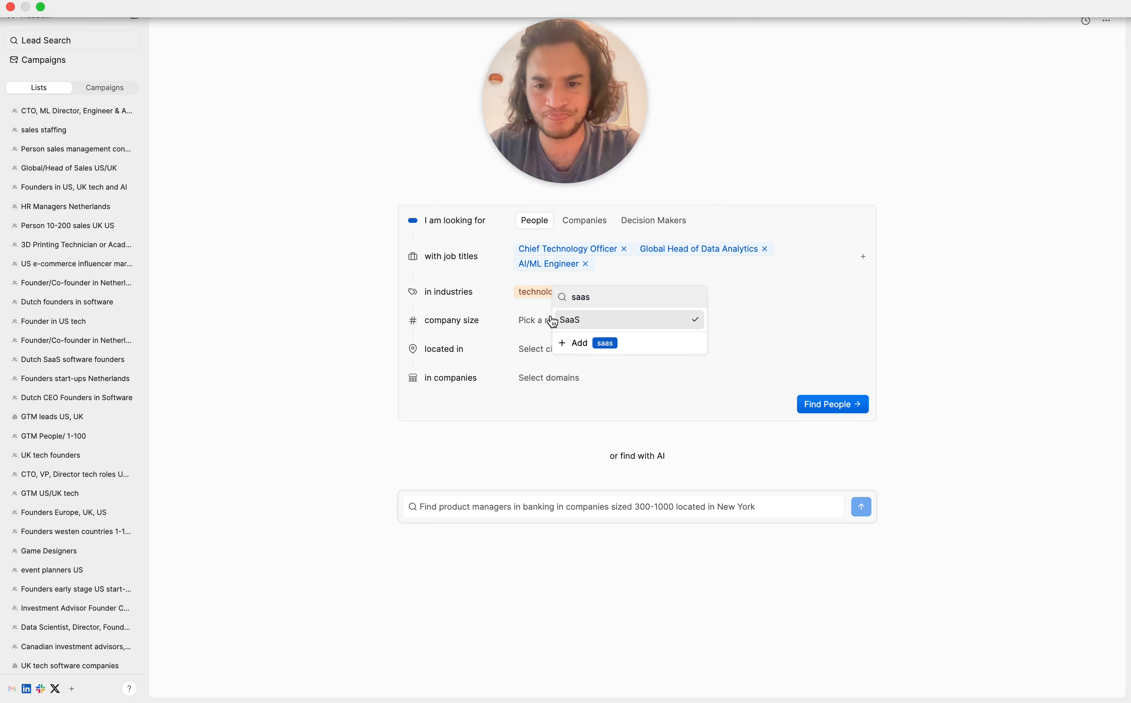
pyautogui.click(438, 315)
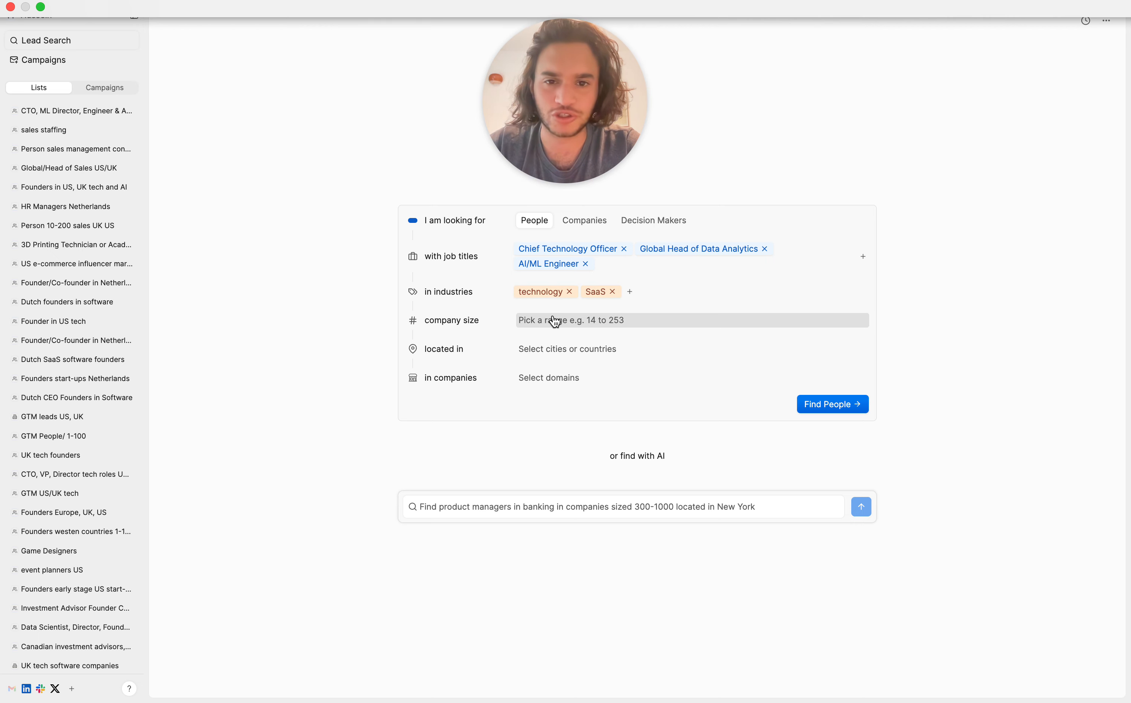
# Step: Restrict the search location to United States and find the matching people
pyautogui.click(554, 349)
pyautogui.write('unit')
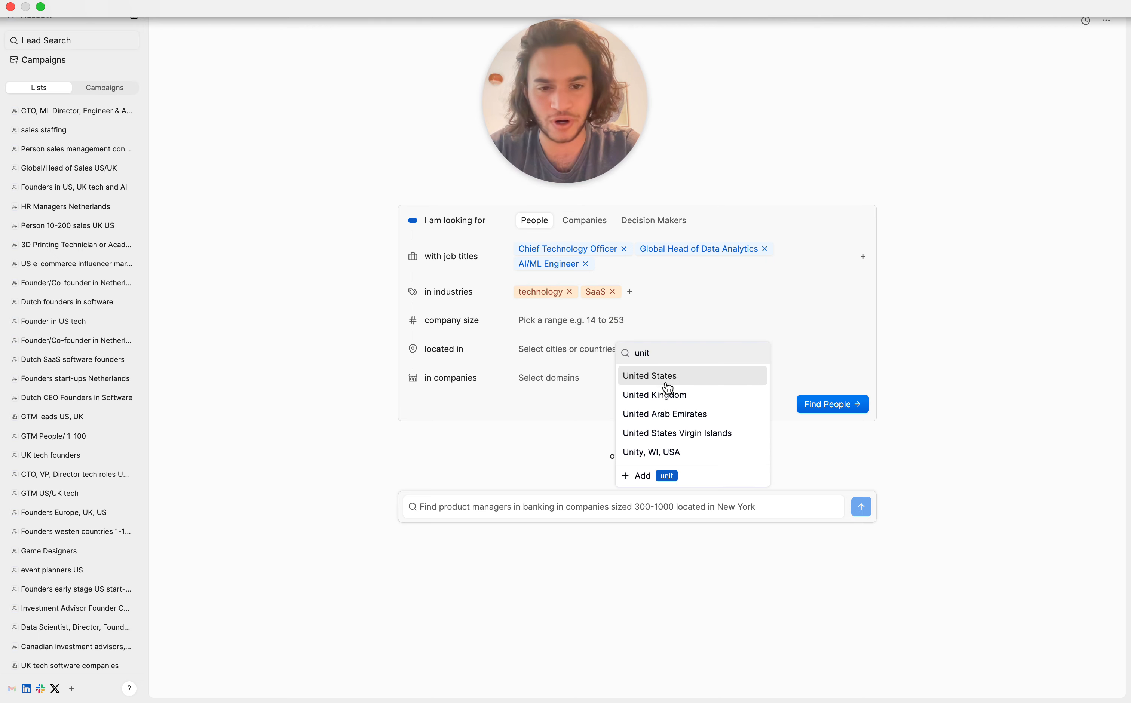
pyautogui.click(656, 379)
pyautogui.click(451, 407)
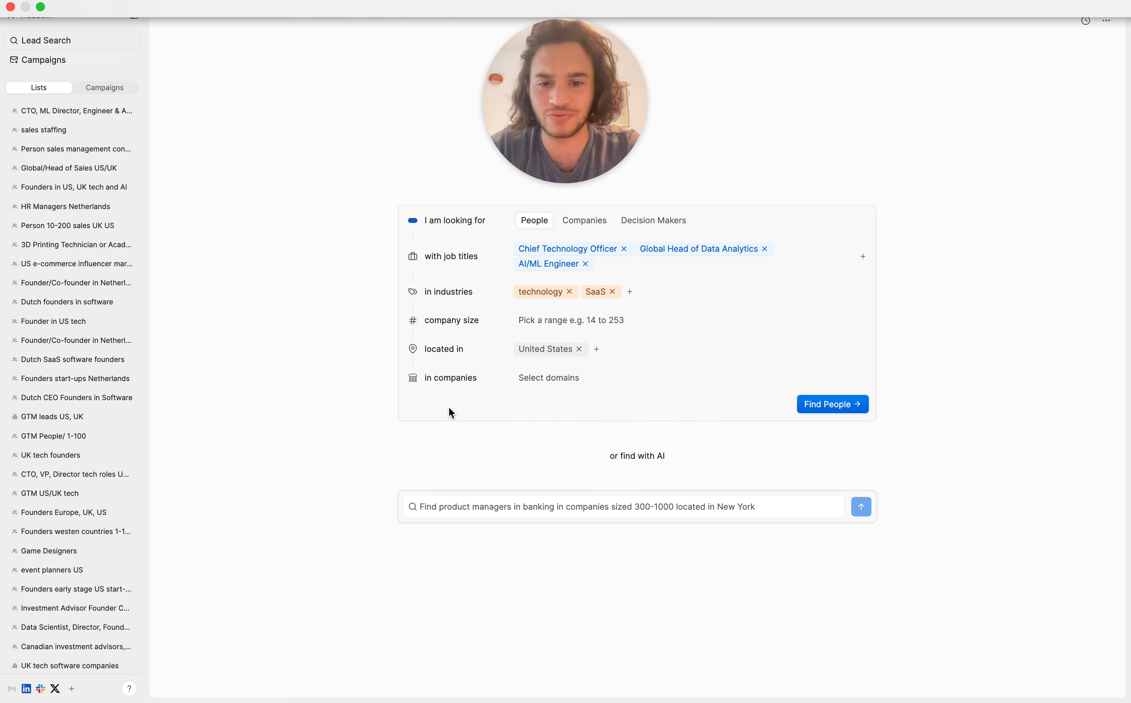
pyautogui.click(840, 405)
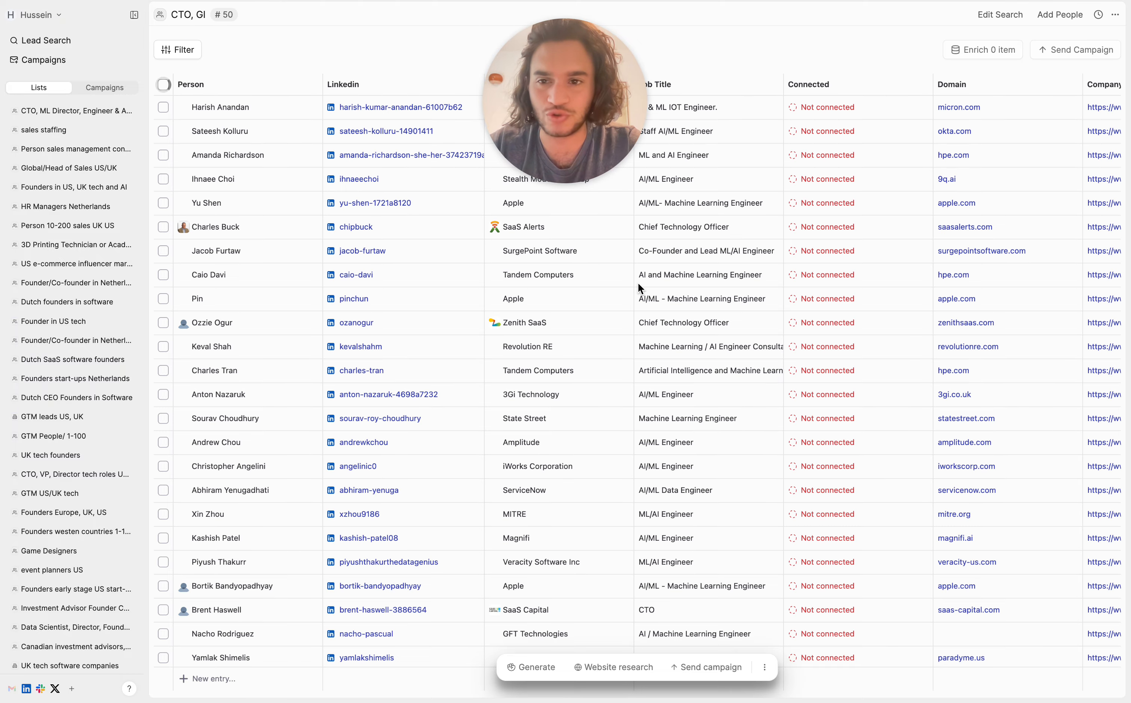
pyautogui.scroll(-10, 414, 298)
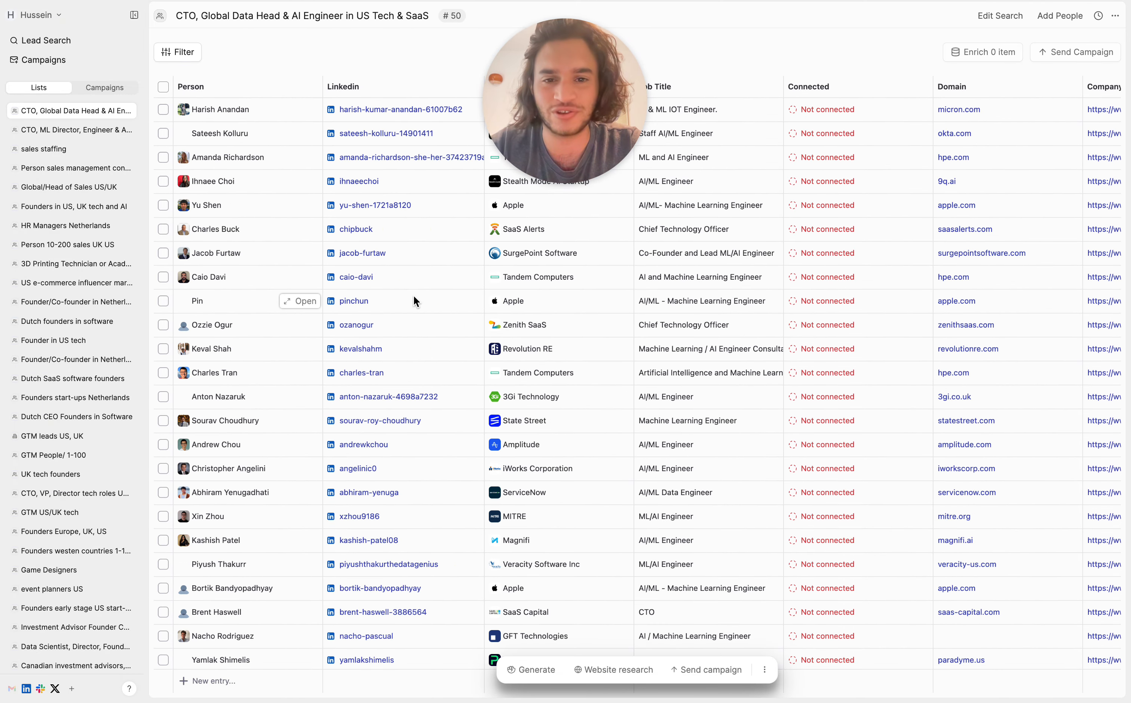
pyautogui.moveTo(562, 96); pyautogui.dragTo(97, 96)
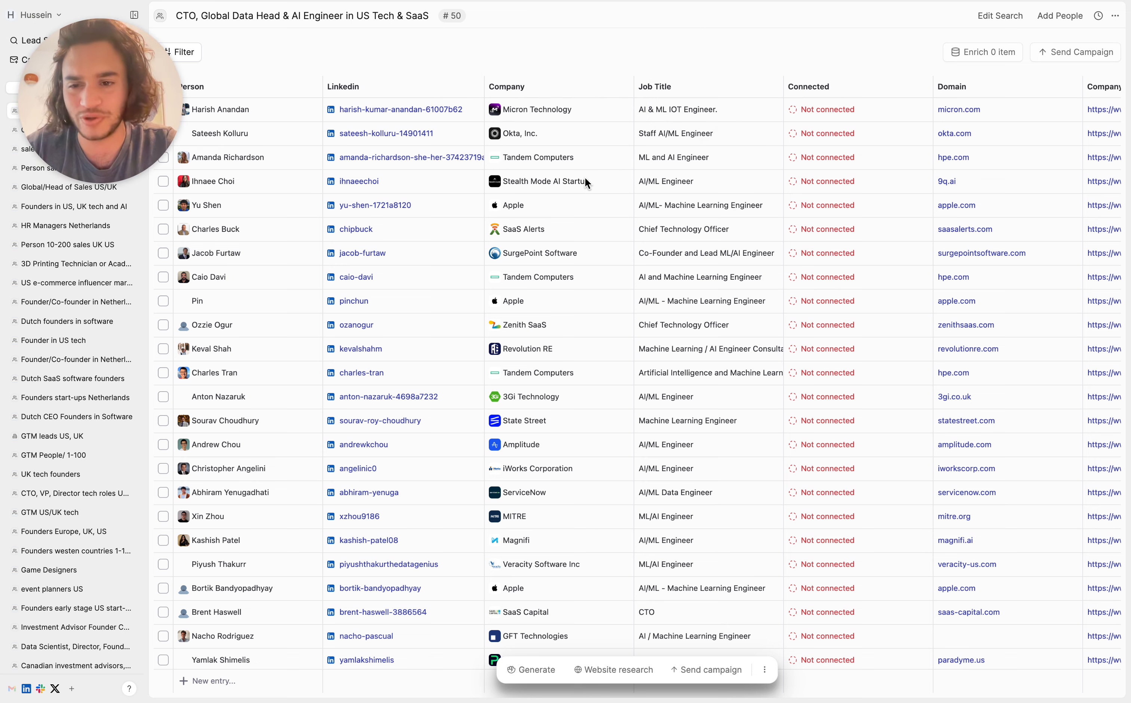
# Step: Add the Linkedin About field as a column in the people list
pyautogui.hscroll(10, 585, 177)
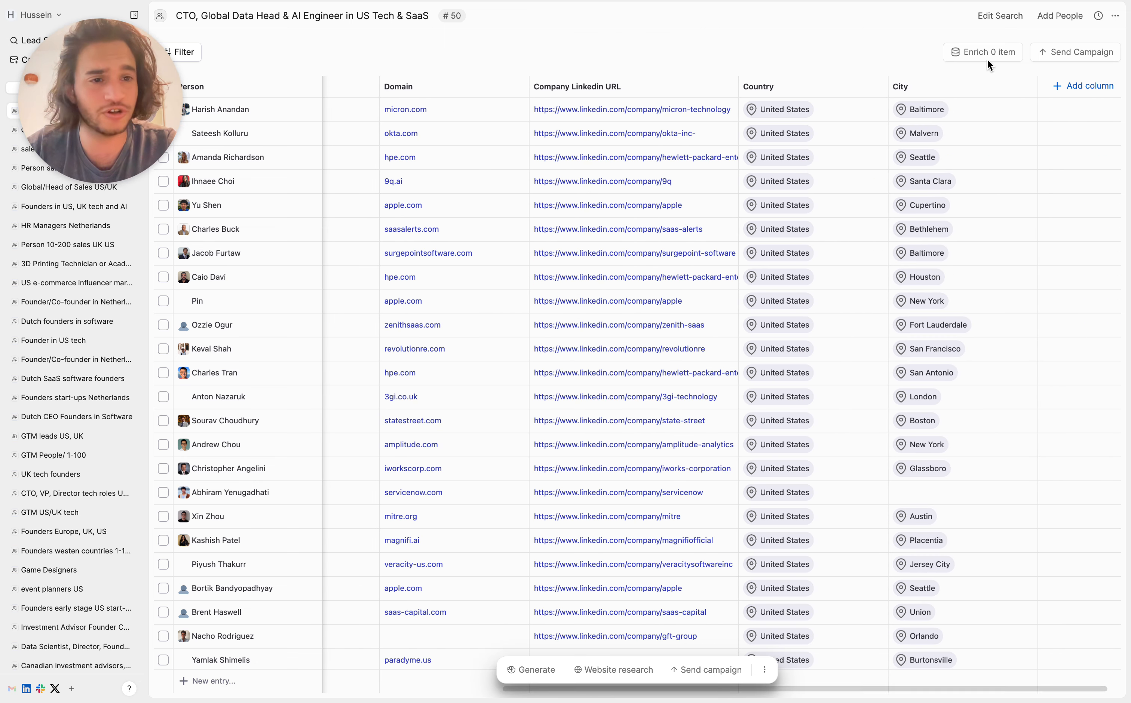
pyautogui.click(1085, 87)
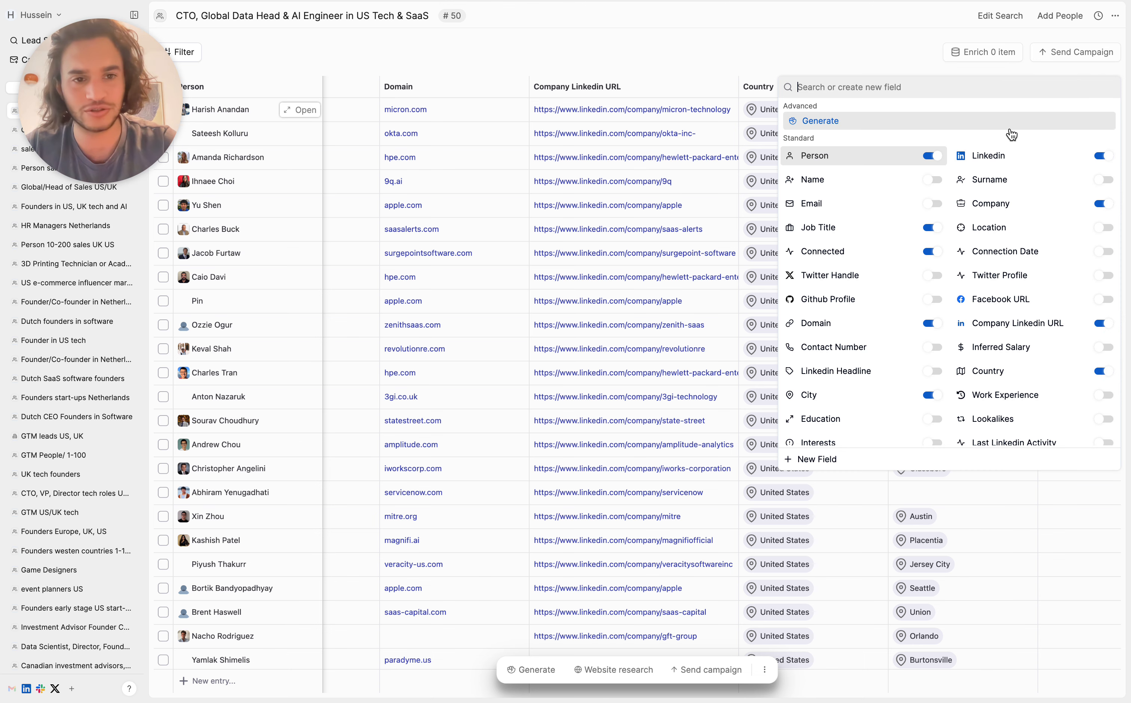
pyautogui.write('link')
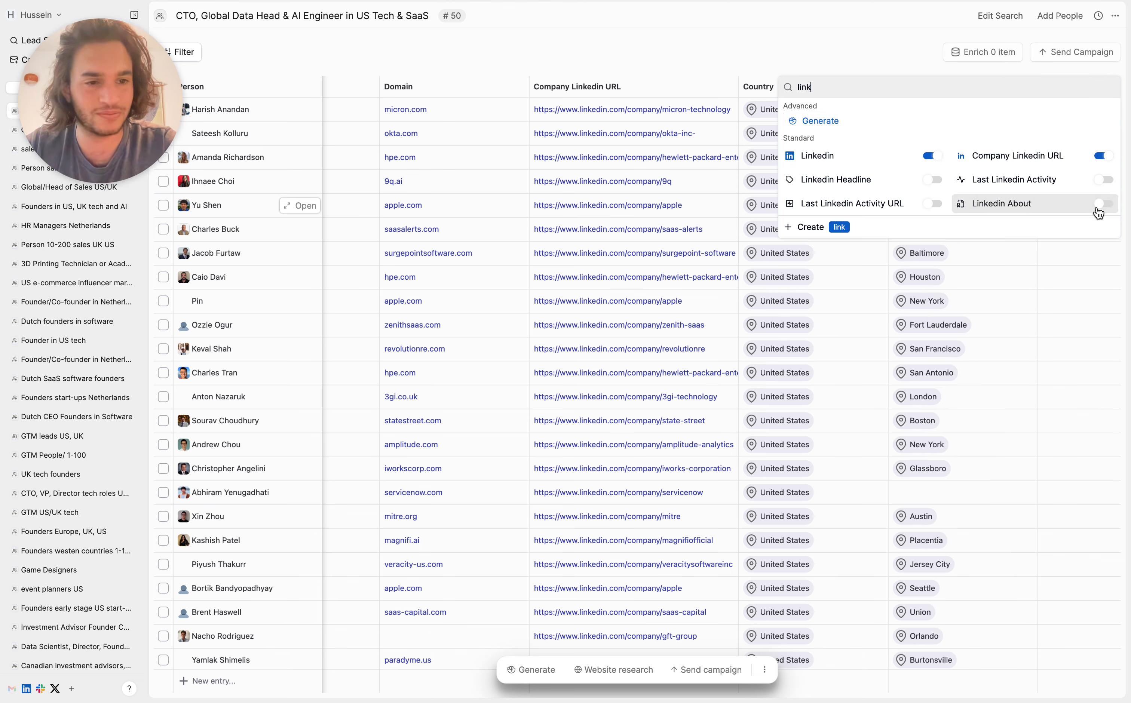
pyautogui.click(1103, 205)
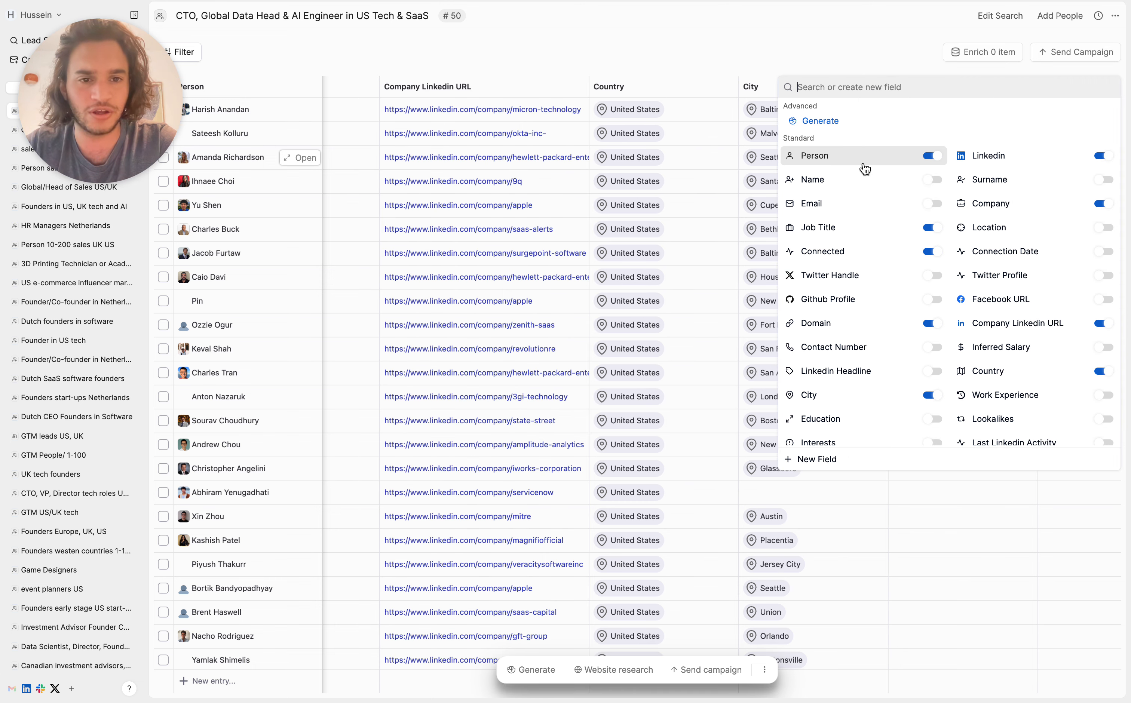
# Step: Add the Company Description and Linkedin Headline fields as columns in the people list
pyautogui.write('compa')
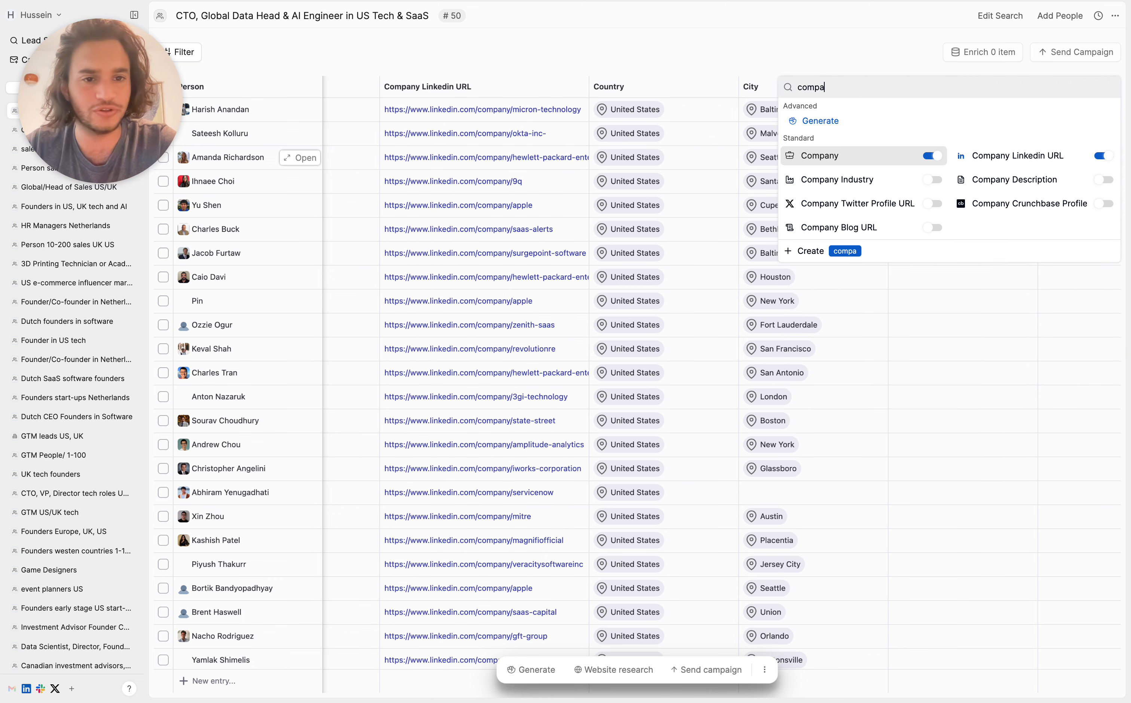
pyautogui.click(1103, 181)
pyautogui.tripleClick(902, 88)
pyautogui.write('head')
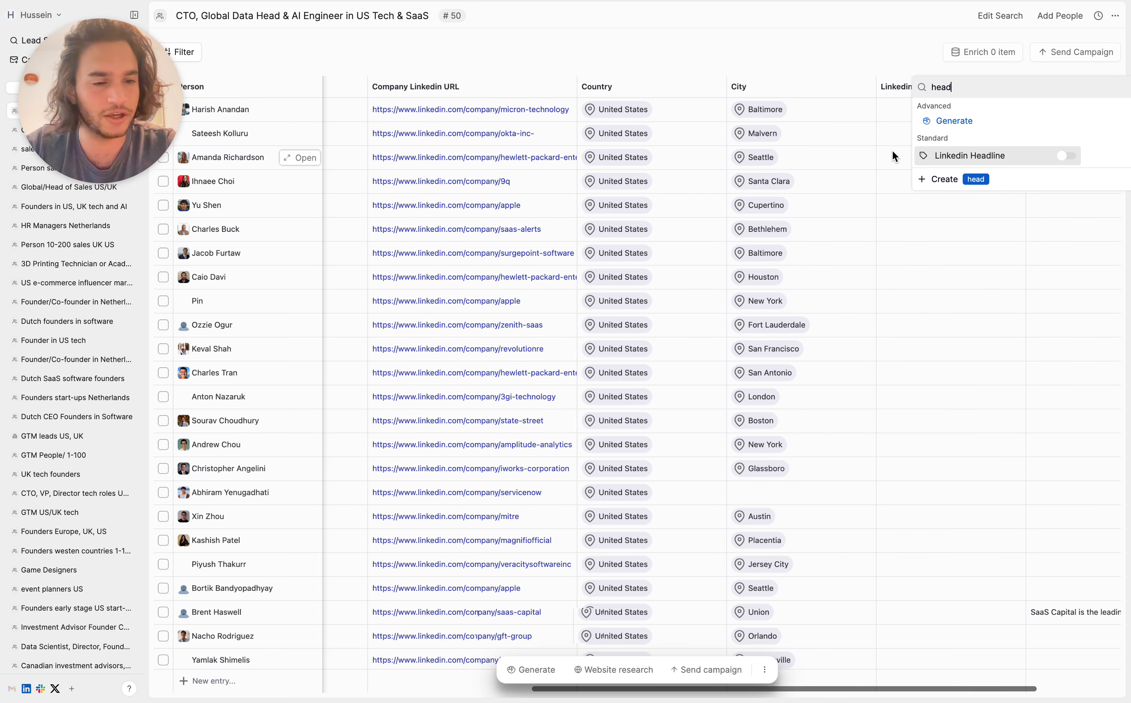
pyautogui.click(930, 156)
pyautogui.click(737, 294)
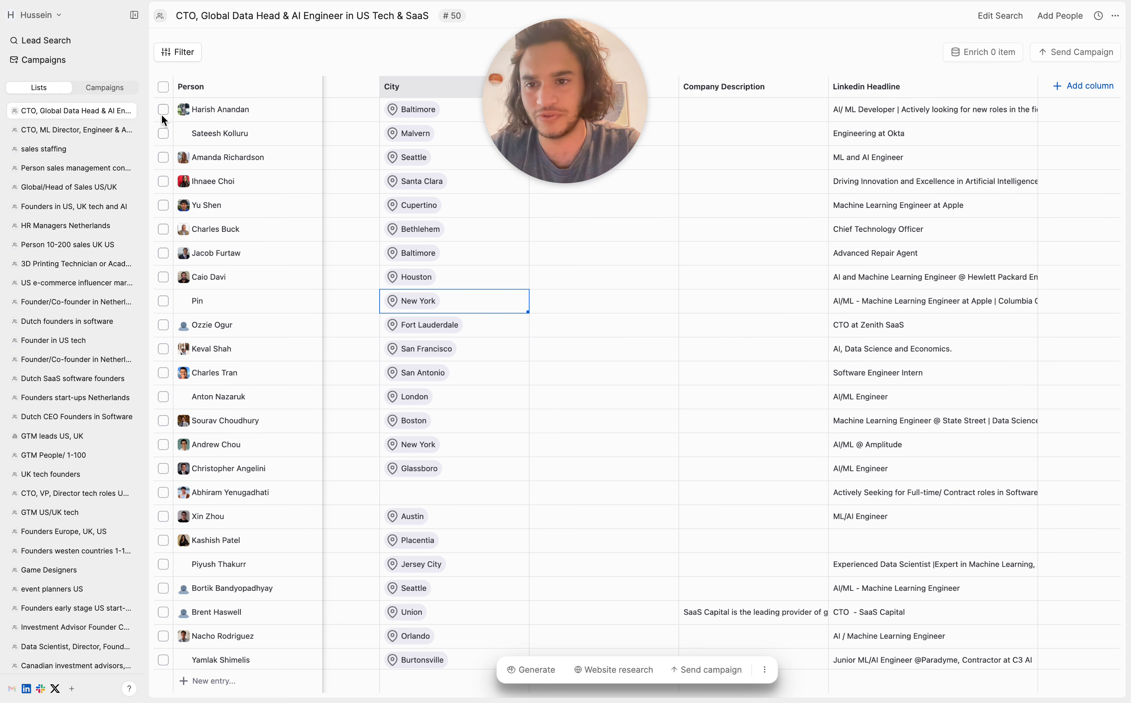
# Step: Select the first ten people in the list and enrich them
pyautogui.click(163, 109)
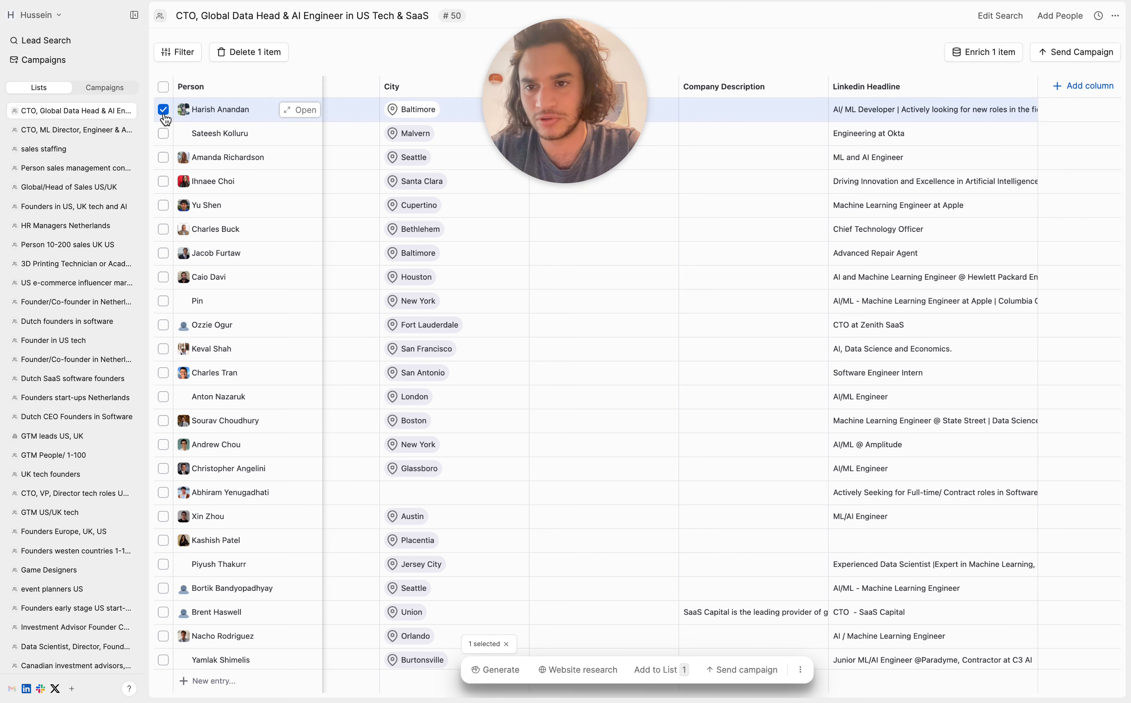
pyautogui.keyDown('shift'); pyautogui.click(163, 325); pyautogui.keyUp('shift')
pyautogui.click(987, 53)
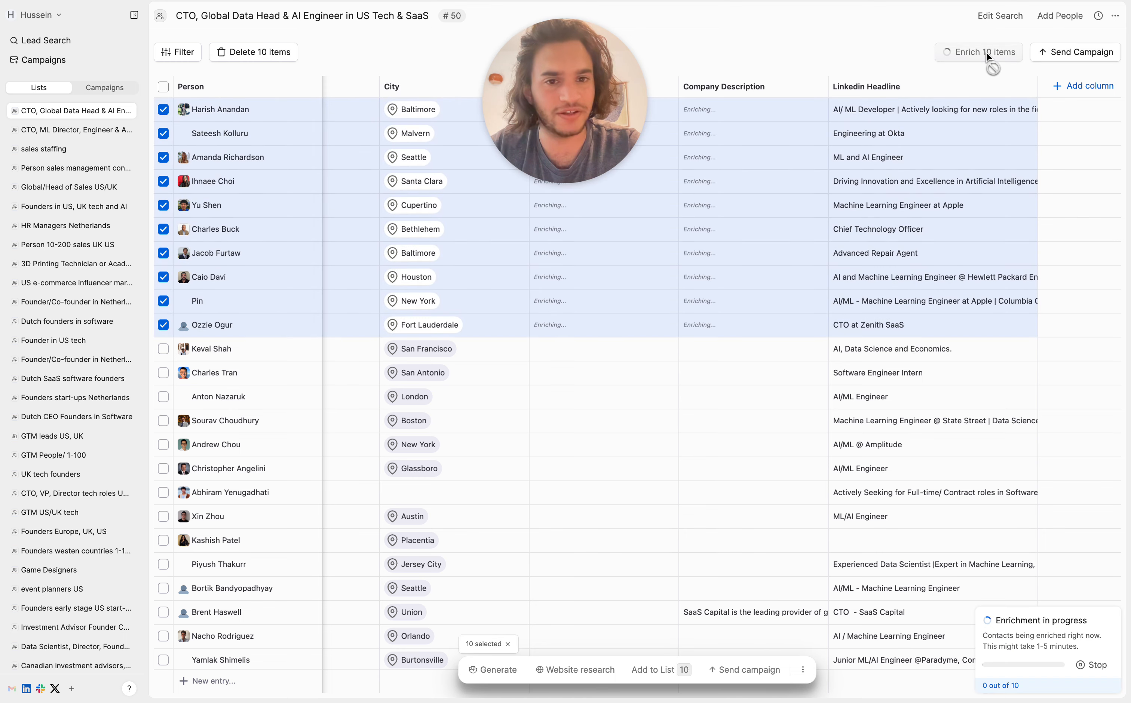
# Step: Examine the enriched Linkedin About and Company Description entries of the first two people
pyautogui.hscroll(-10, 613, 293)
pyautogui.hscroll(5, 753, 278)
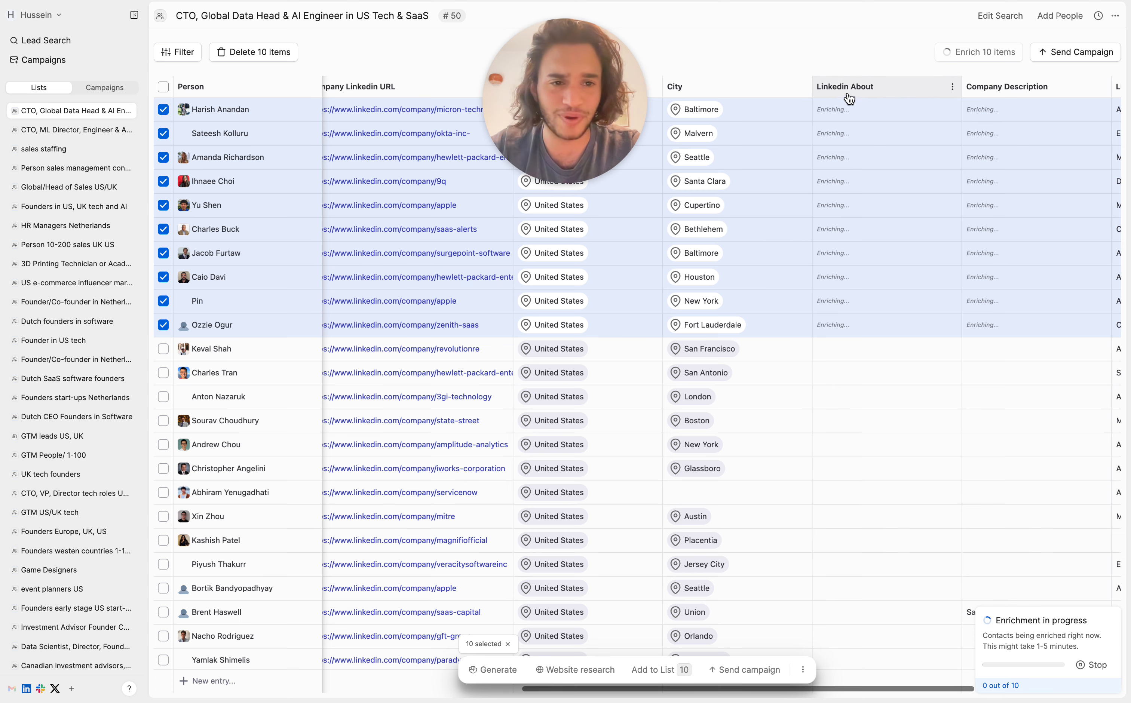
pyautogui.hscroll(5, 993, 212)
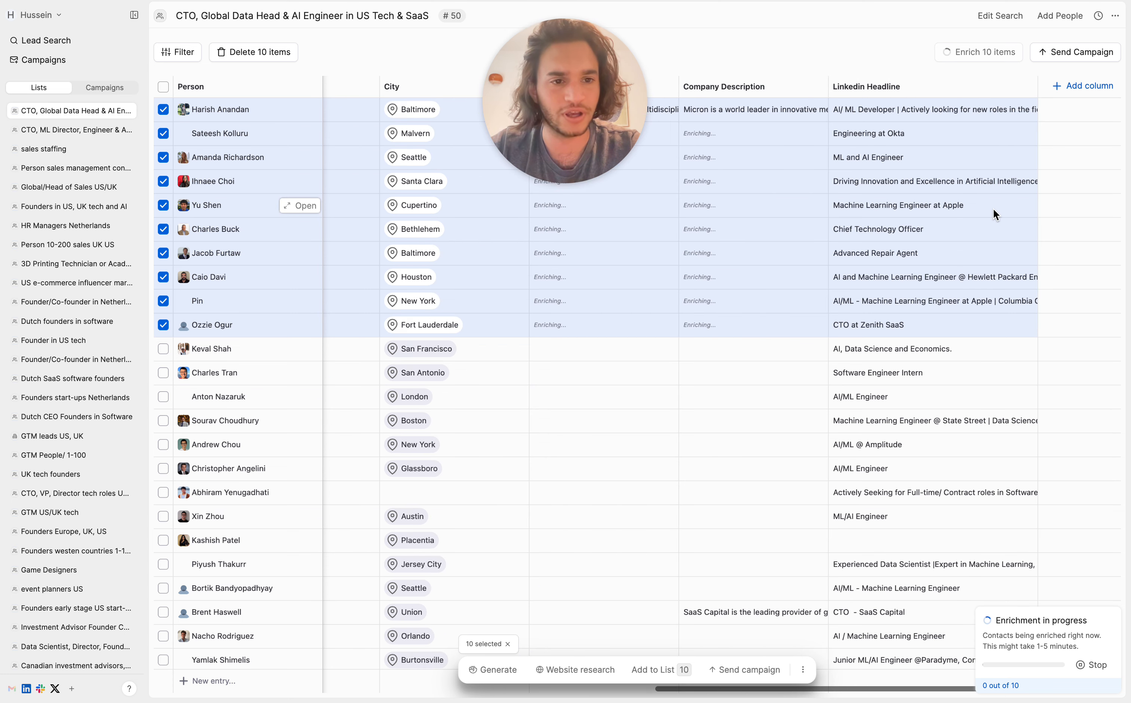
pyautogui.hscroll(-5, 742, 168)
pyautogui.click(819, 106)
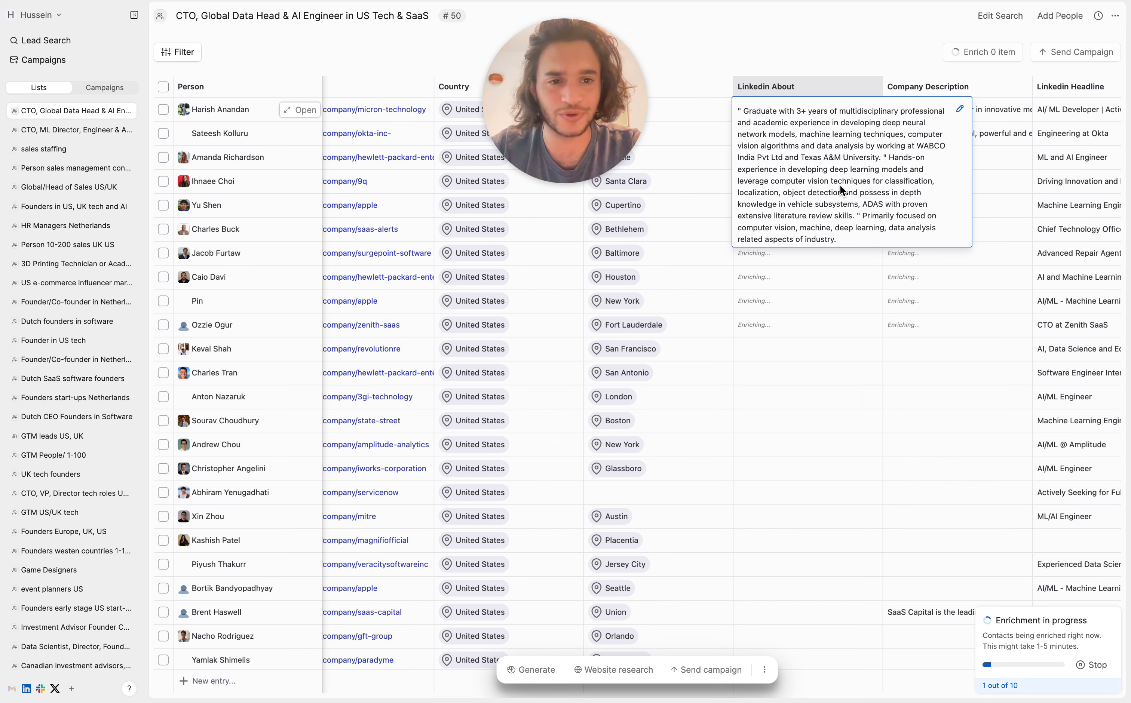
pyautogui.click(987, 128)
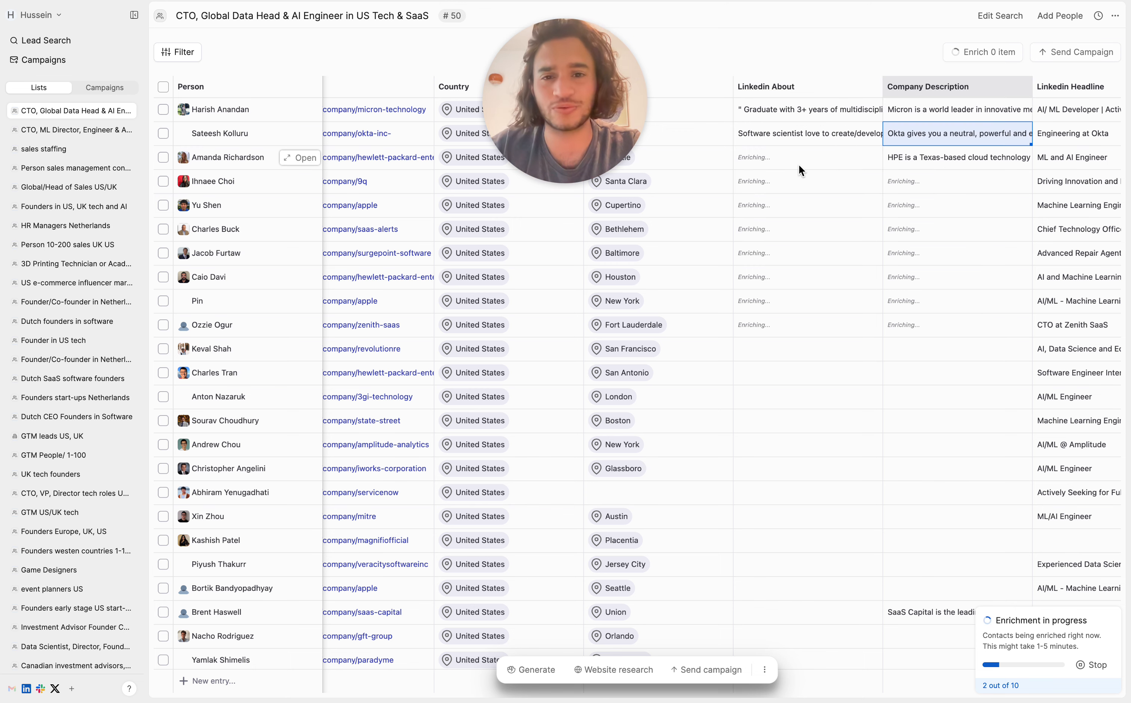
pyautogui.hscroll(5, 852, 215)
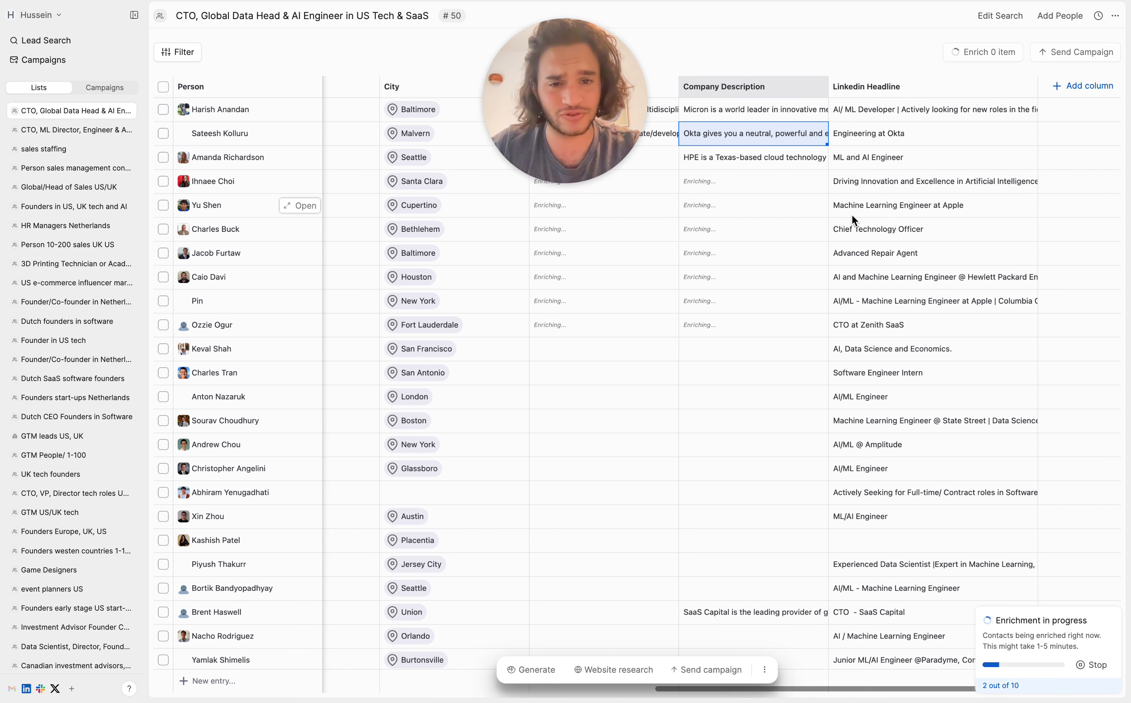
pyautogui.hscroll(-3, 852, 215)
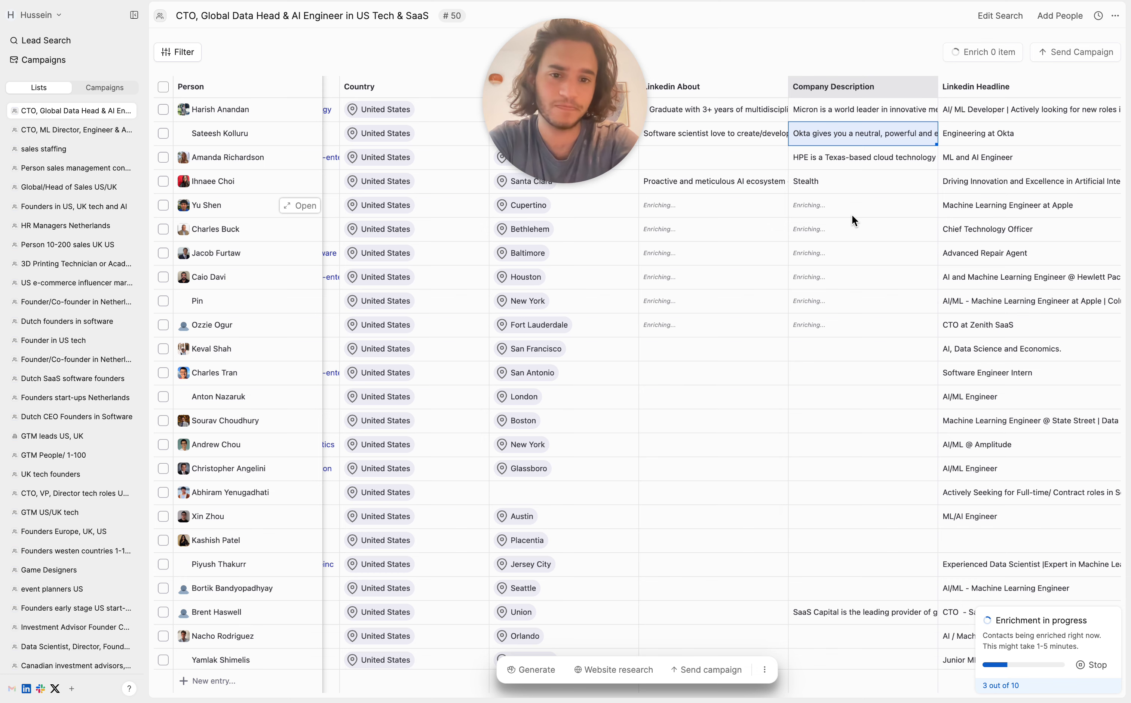
# Step: Stop the enrichment that is in progress
pyautogui.click(1088, 666)
pyautogui.hscroll(3, 860, 281)
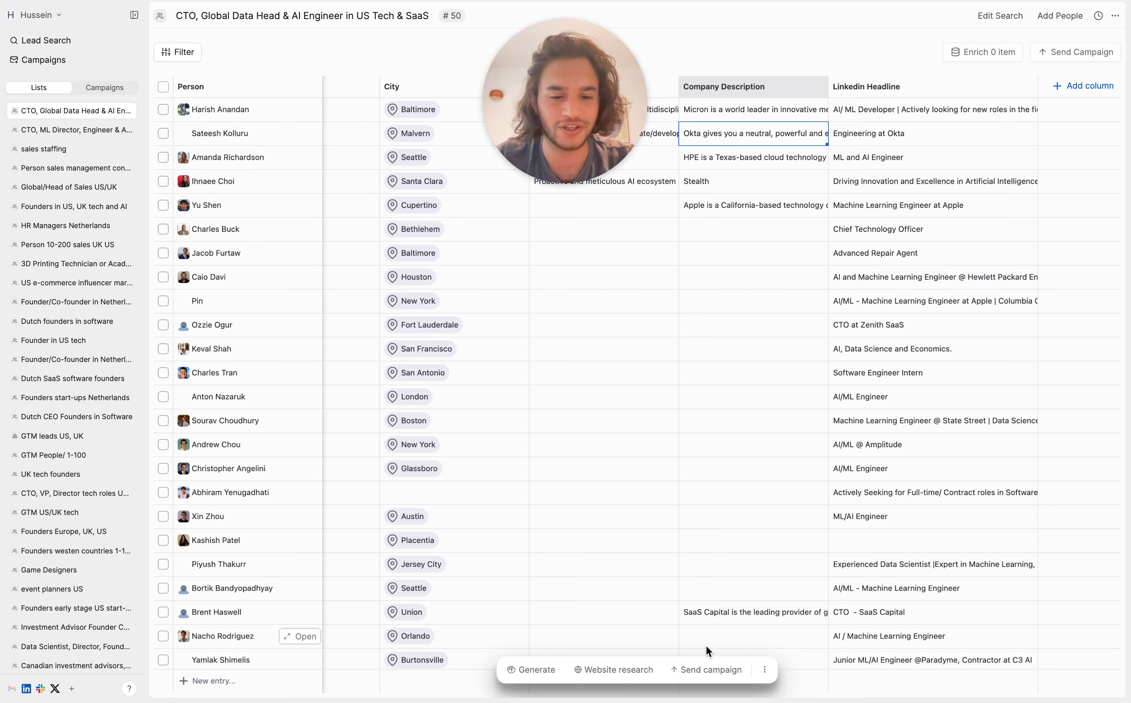
# Step: Run website research on the whole list with the prompt "Find out what kind of AI this company is working and why"
pyautogui.click(615, 675)
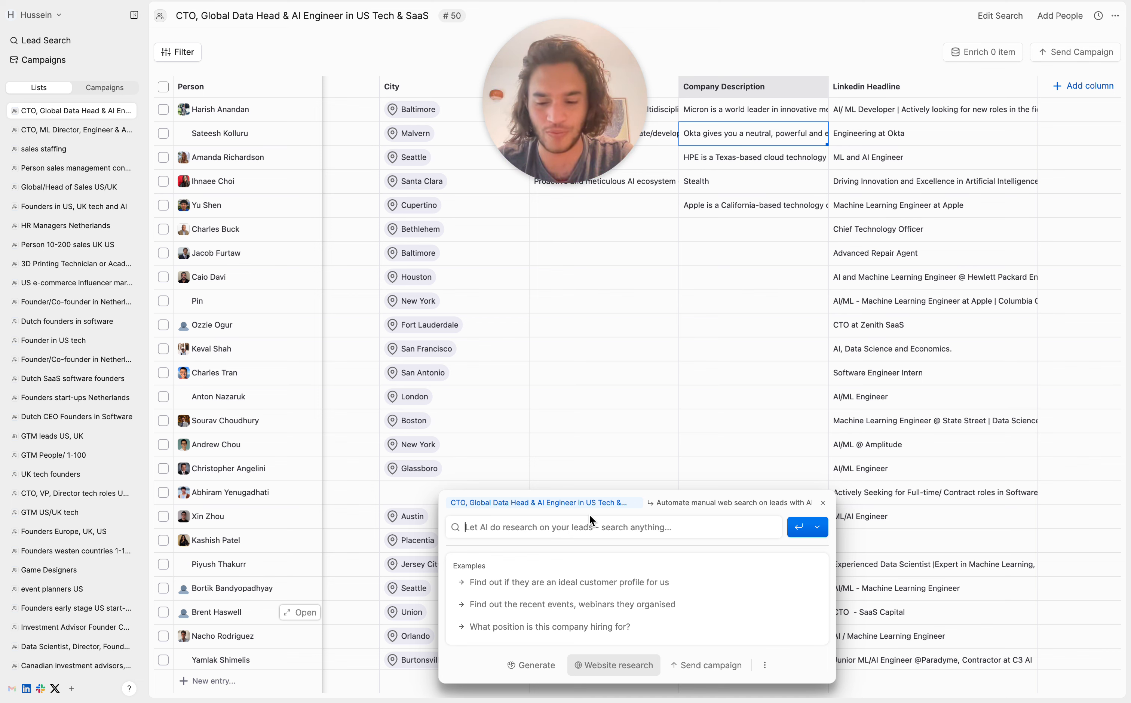
pyautogui.write('Find out what kind of AI this company is working an')
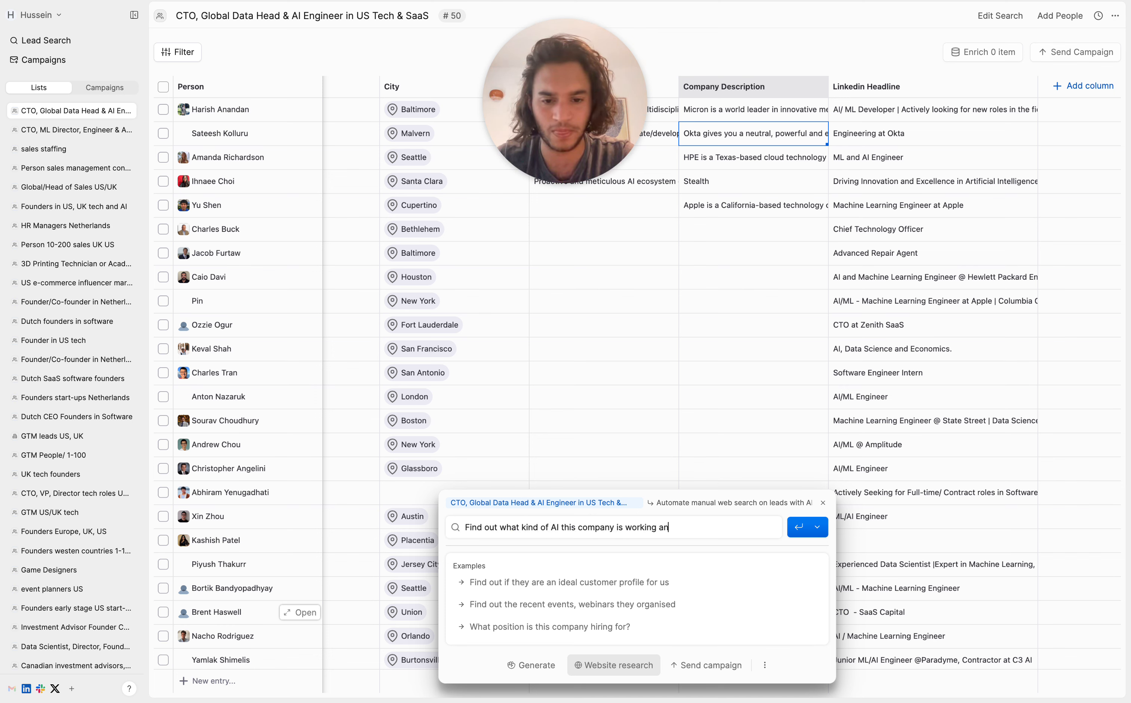
pyautogui.write('d why')
pyautogui.press('Return')
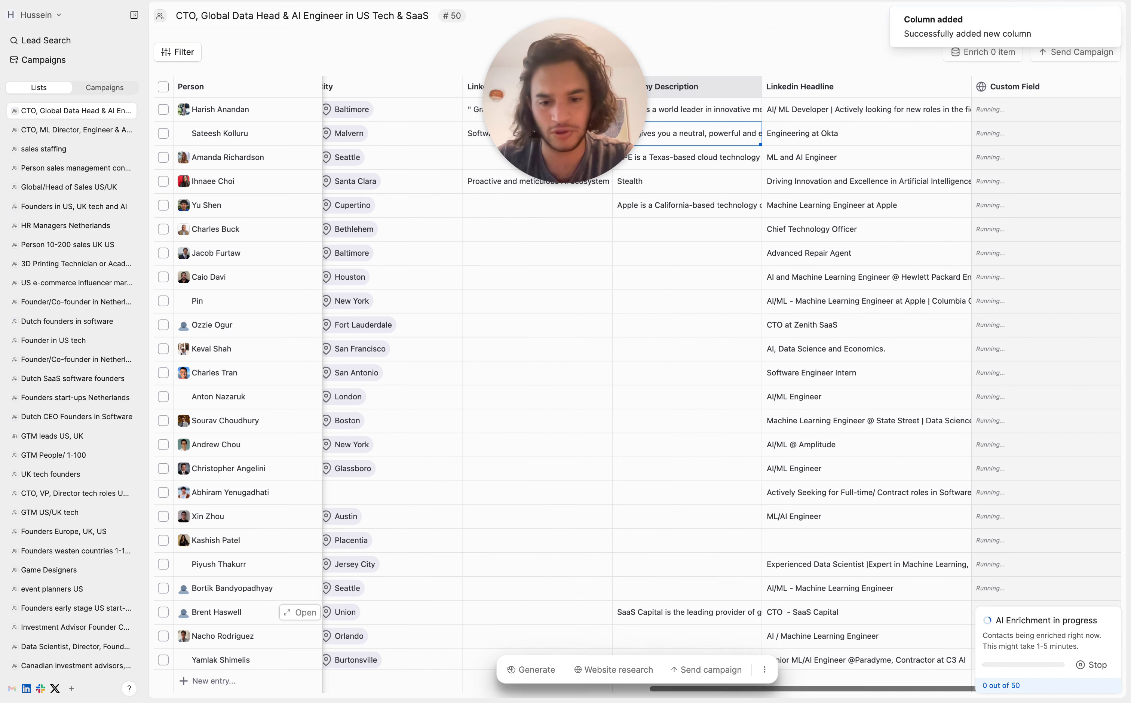
pyautogui.hscroll(3, 854, 206)
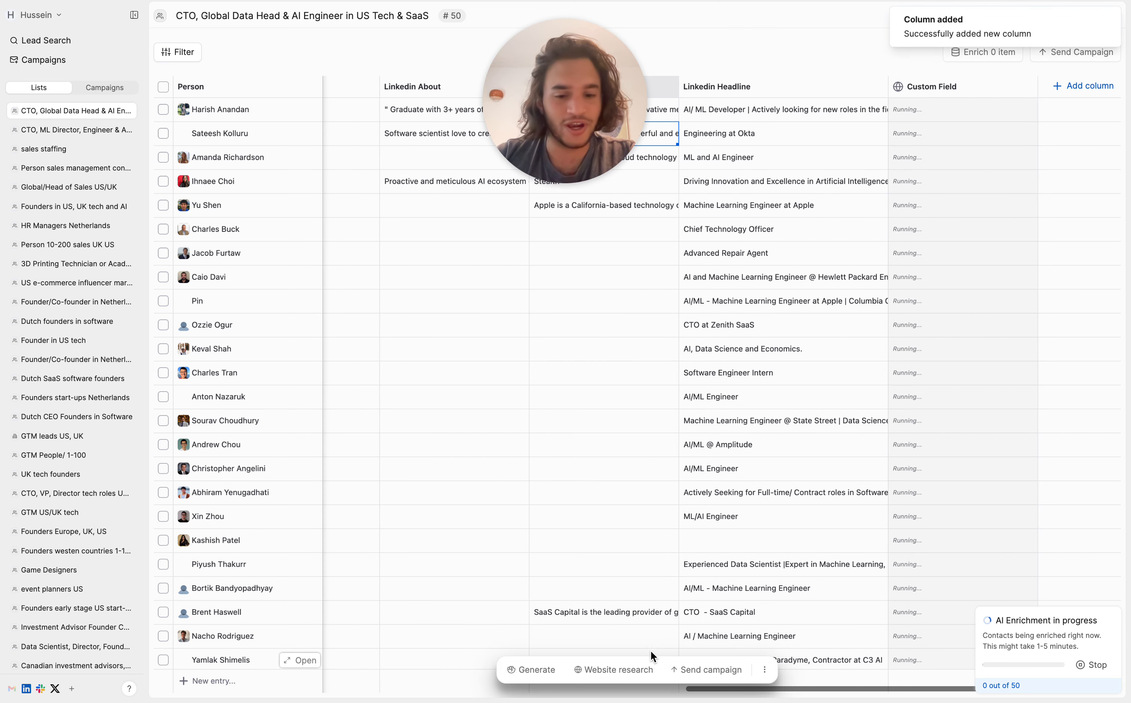
# Step: Reopen the website research prompt and read several leads' AI research answers in the Custom Field column
pyautogui.click(628, 671)
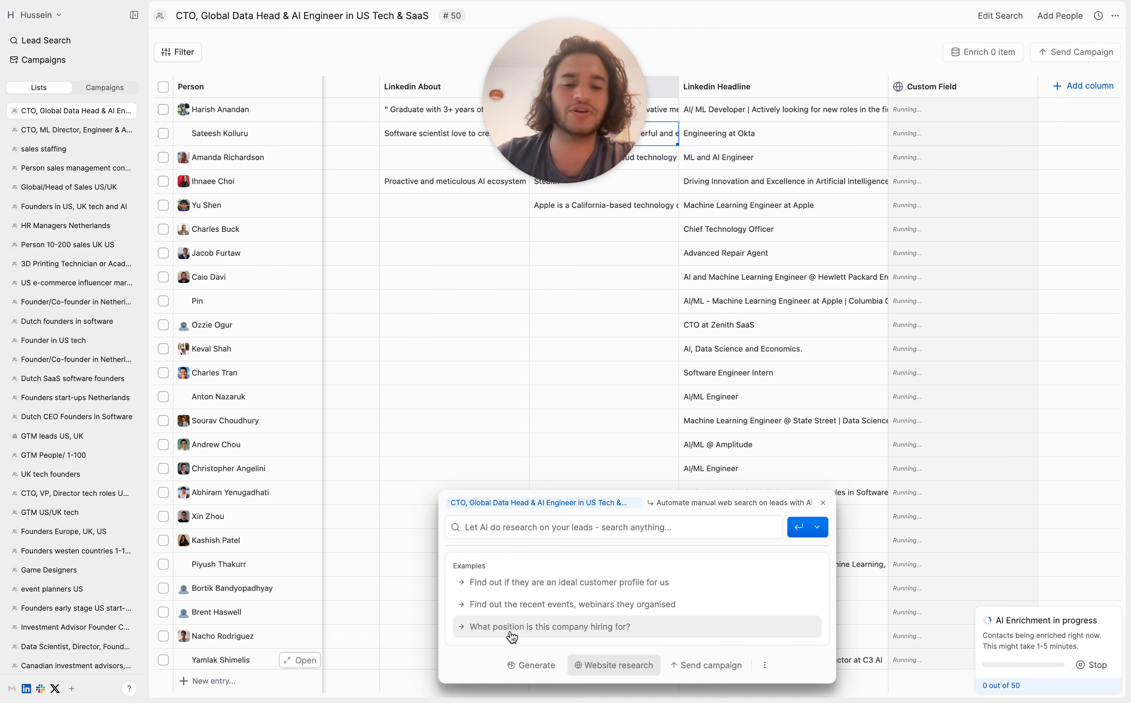
pyautogui.click(922, 126)
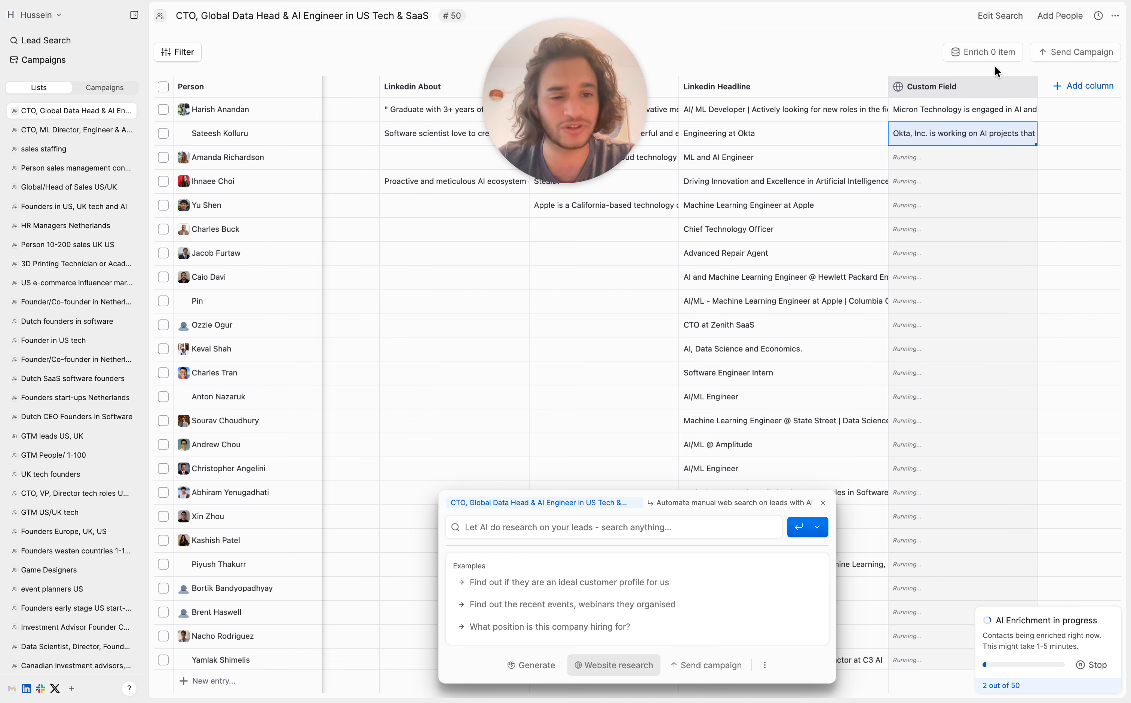
pyautogui.click(969, 110)
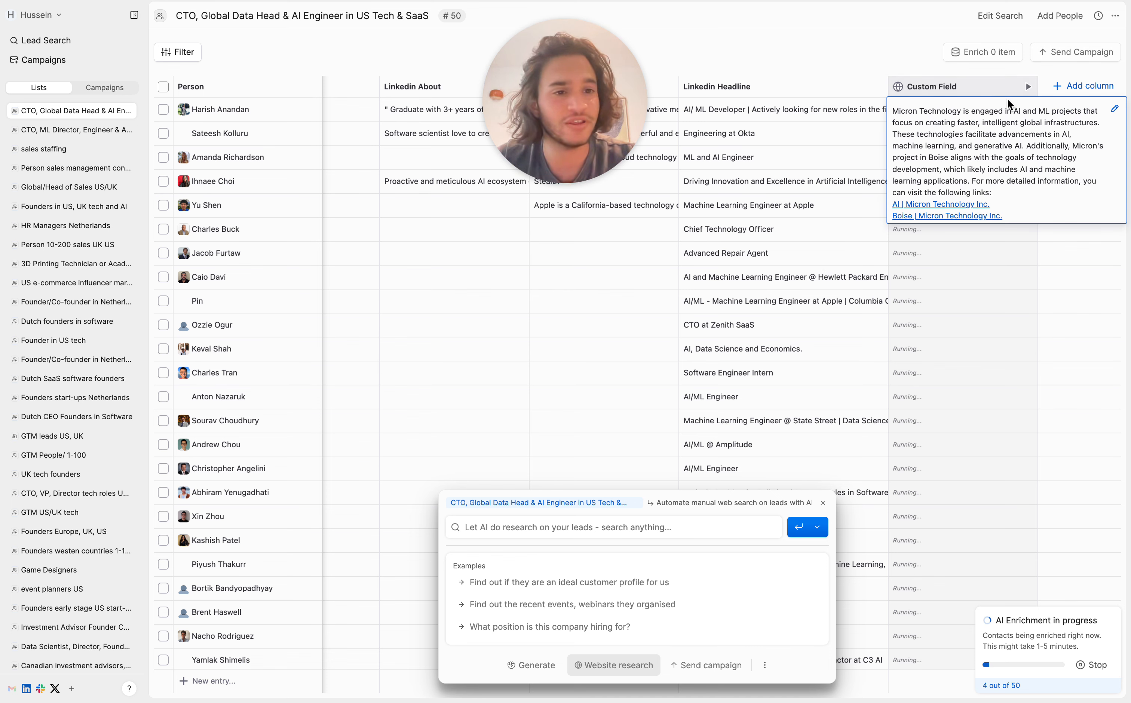
pyautogui.moveTo(1006, 111); pyautogui.dragTo(1097, 125)
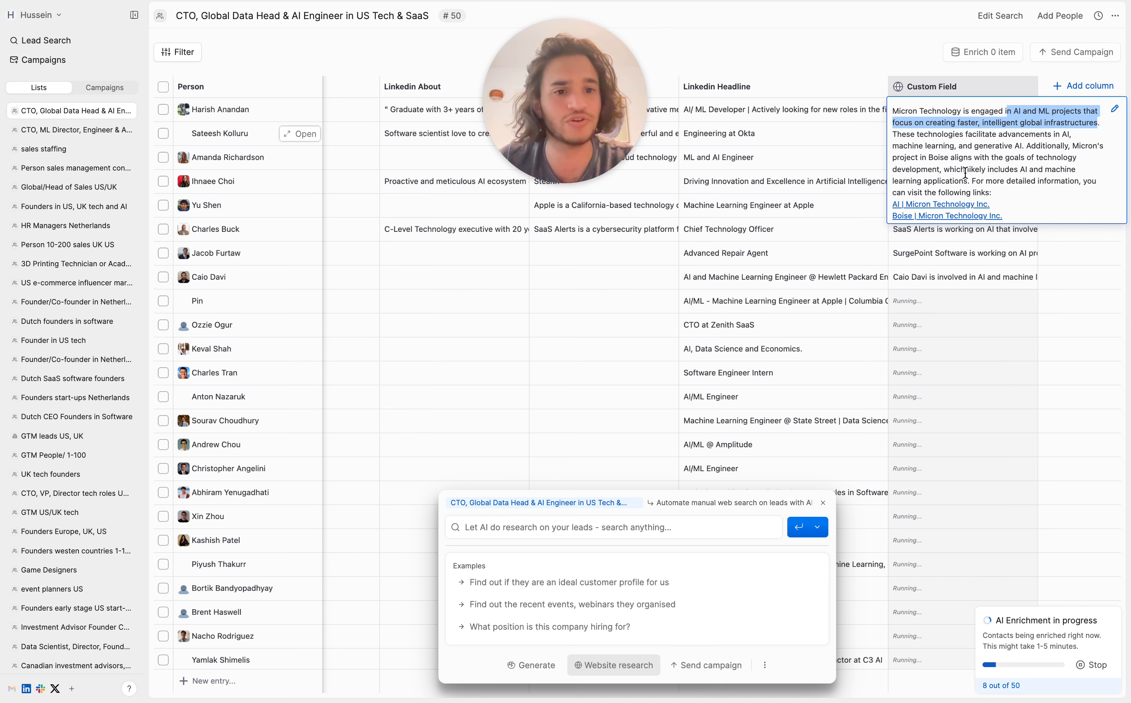
pyautogui.click(912, 275)
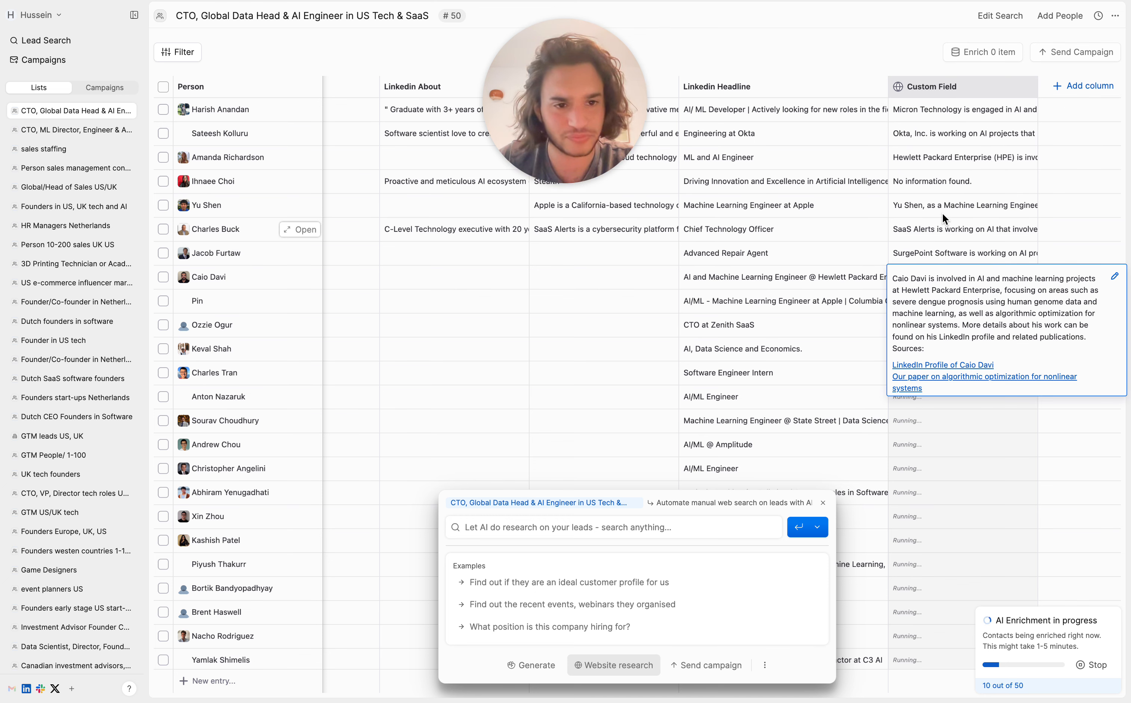
pyautogui.click(949, 182)
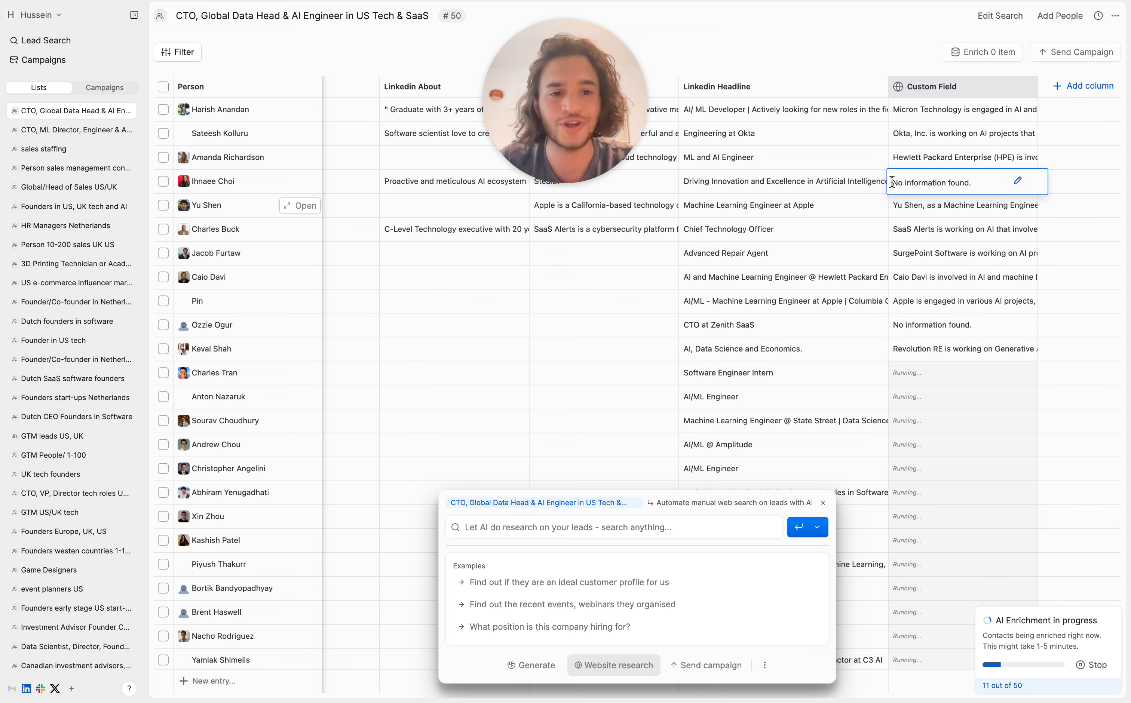
# Step: Stop the website research run that is in progress and close the research prompt
pyautogui.moveTo(898, 182); pyautogui.dragTo(978, 190)
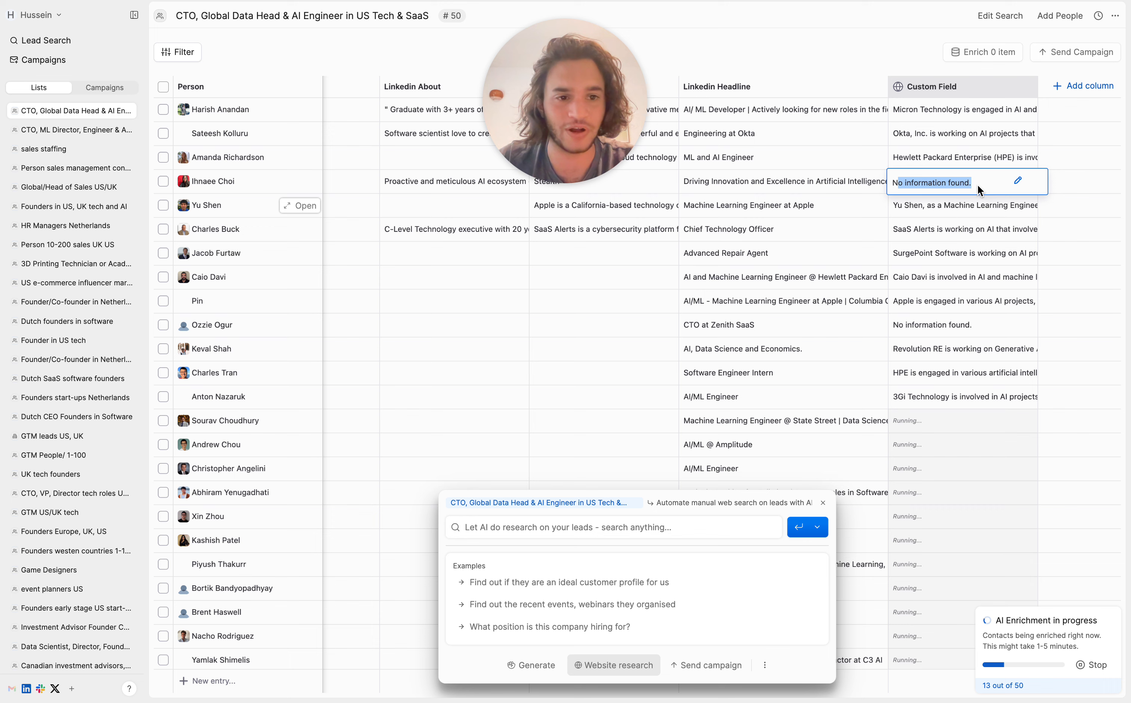
pyautogui.click(940, 232)
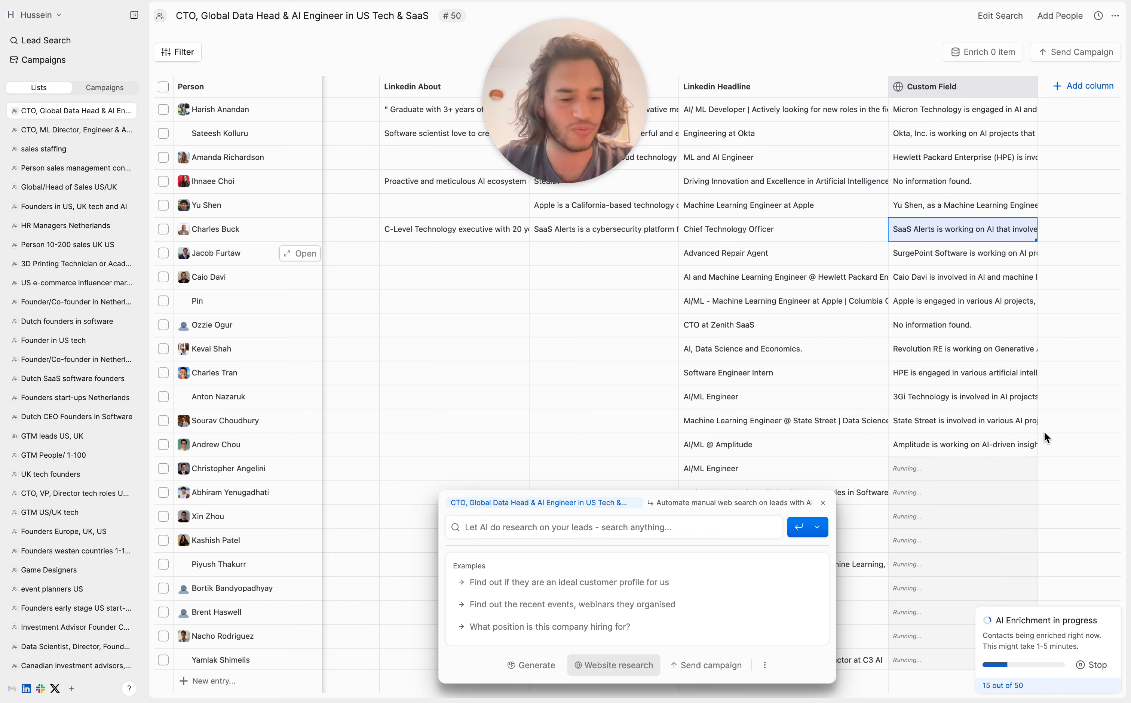
pyautogui.click(1093, 666)
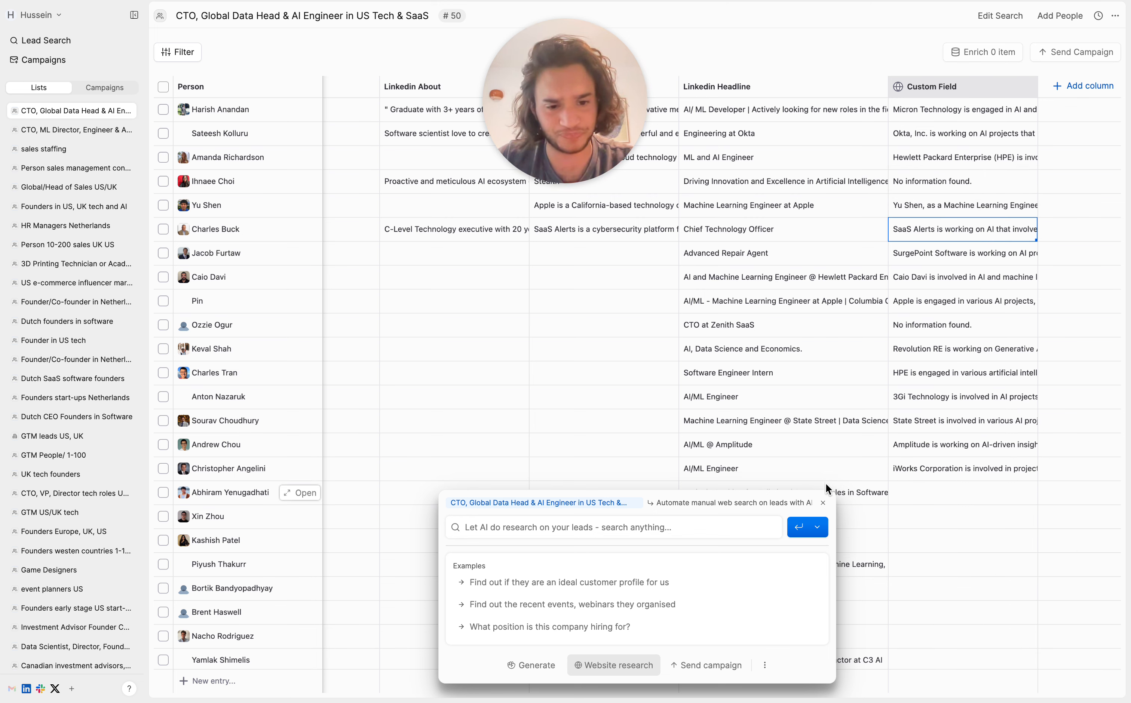
pyautogui.click(822, 502)
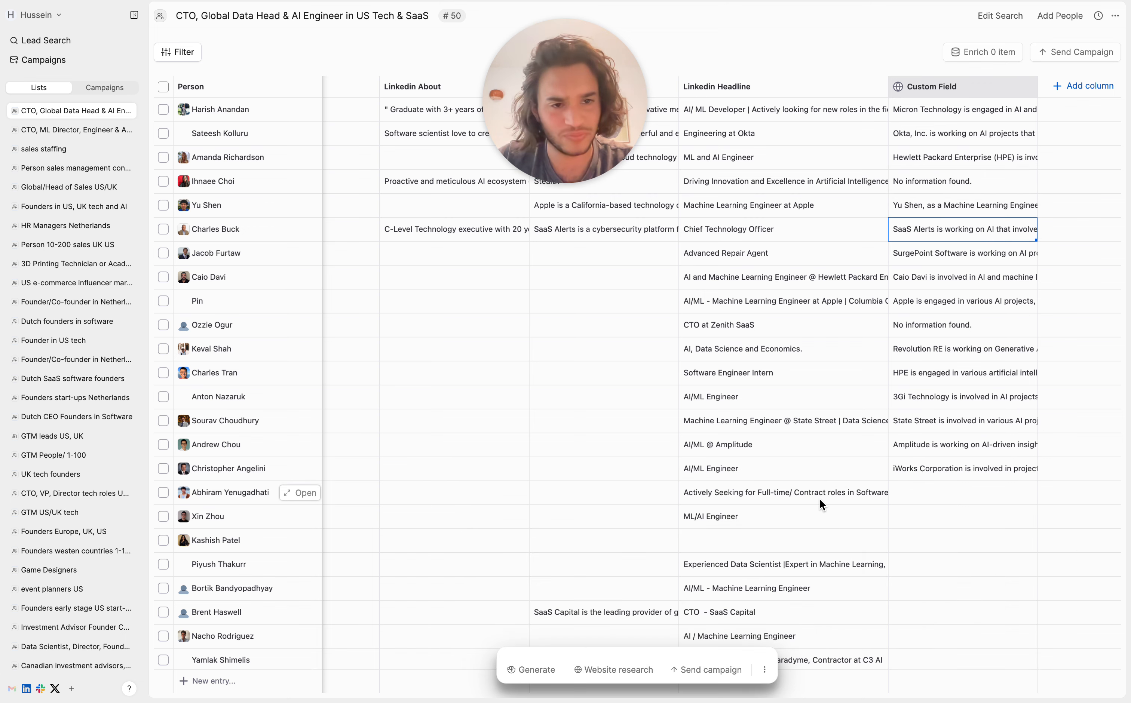
# Step: Rename the Custom Field column holding the research answers as "AI"
pyautogui.click(930, 90)
pyautogui.write('AI')
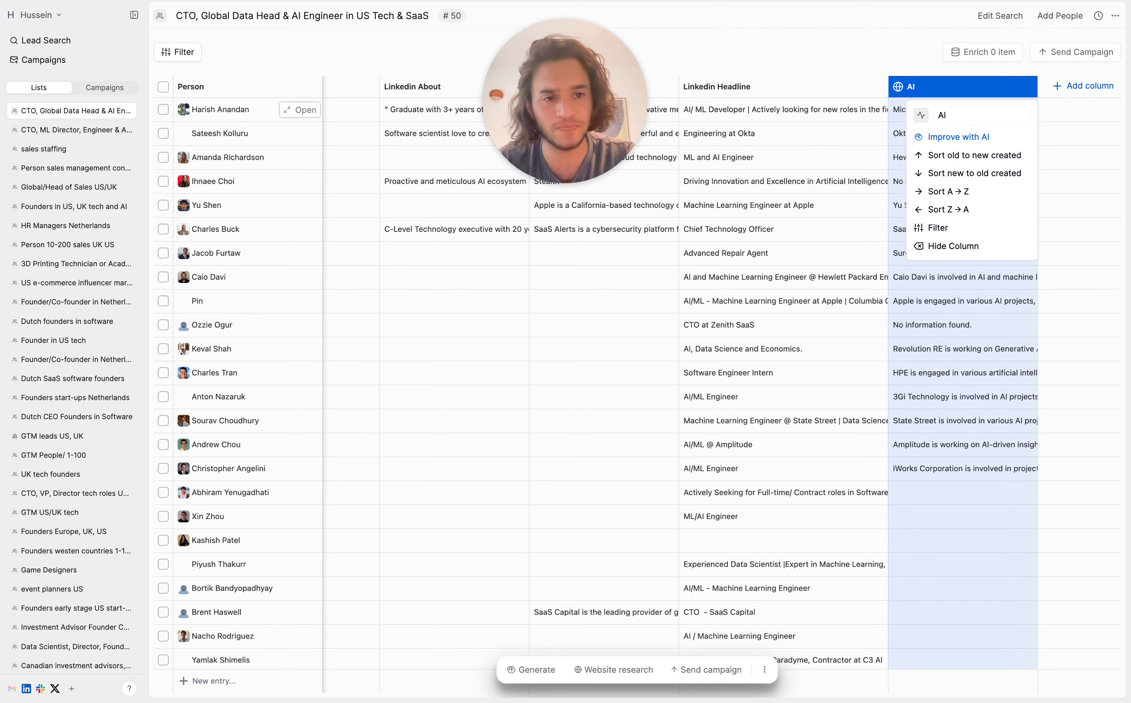
pyautogui.click(810, 235)
pyautogui.moveTo(606, 94); pyautogui.dragTo(125, 80)
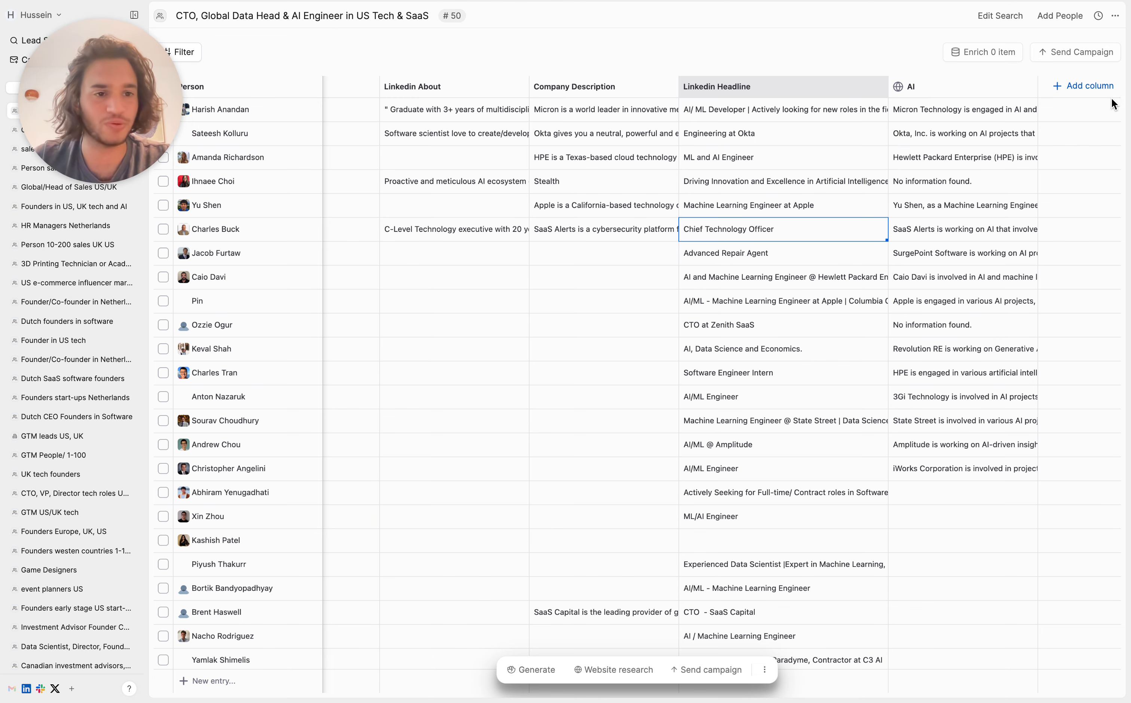
pyautogui.click(1085, 88)
pyautogui.click(529, 668)
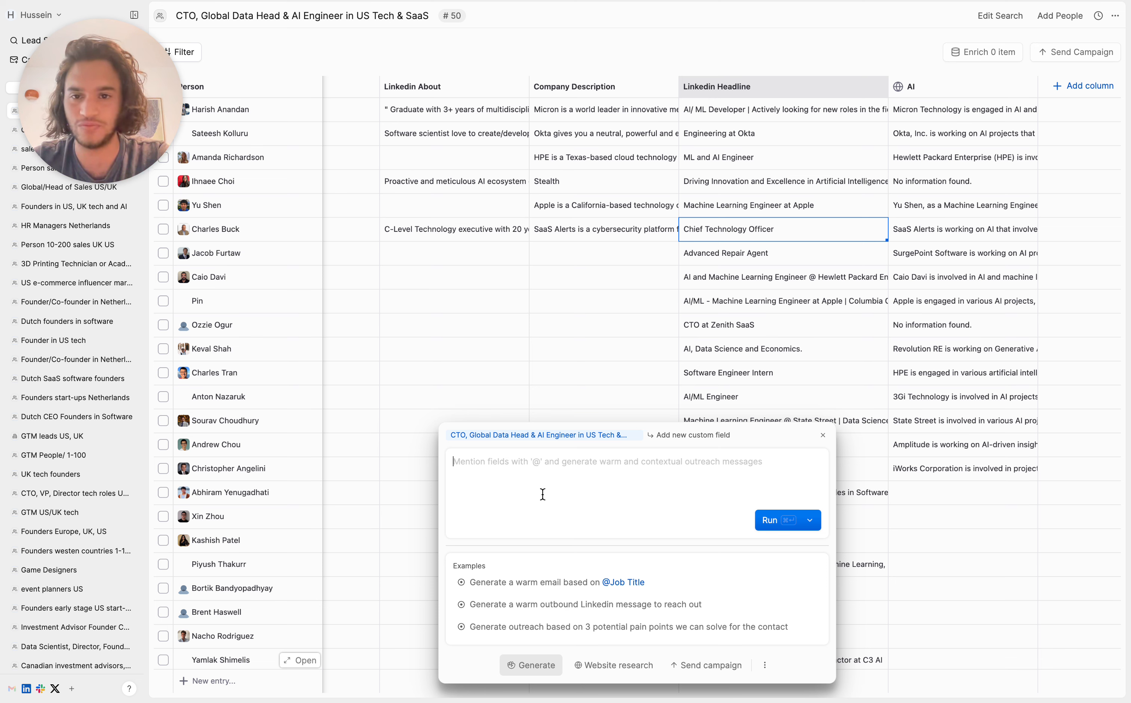
pyautogui.write('Use this per')
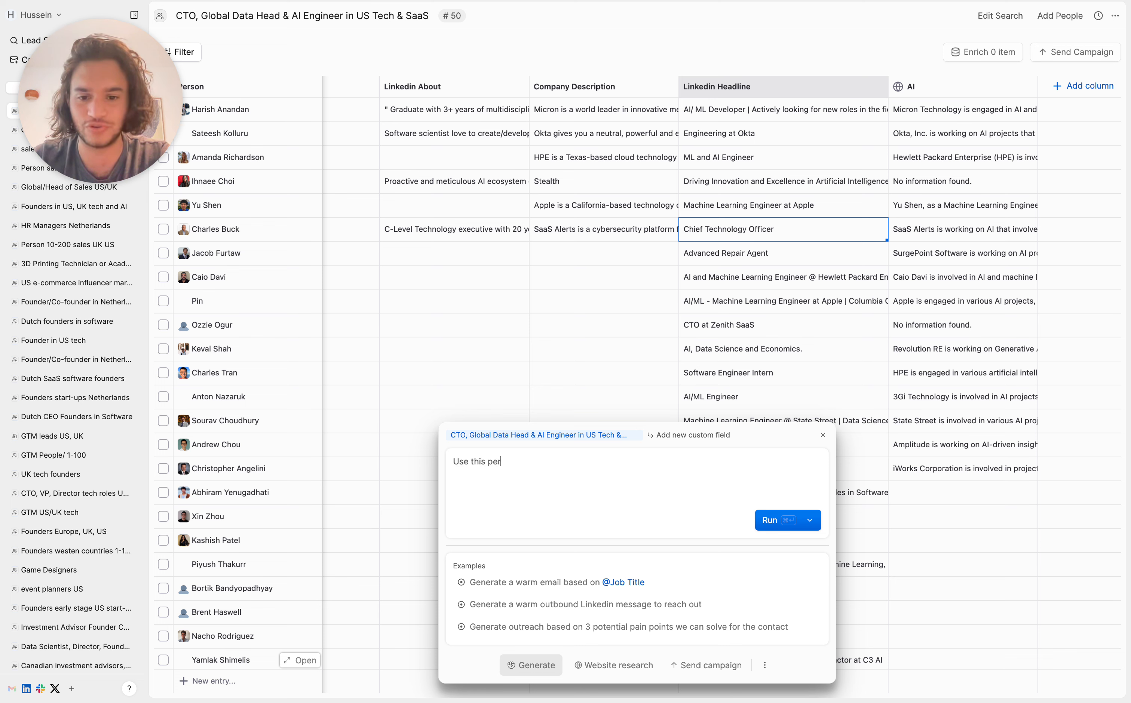
pyautogui.write('link')
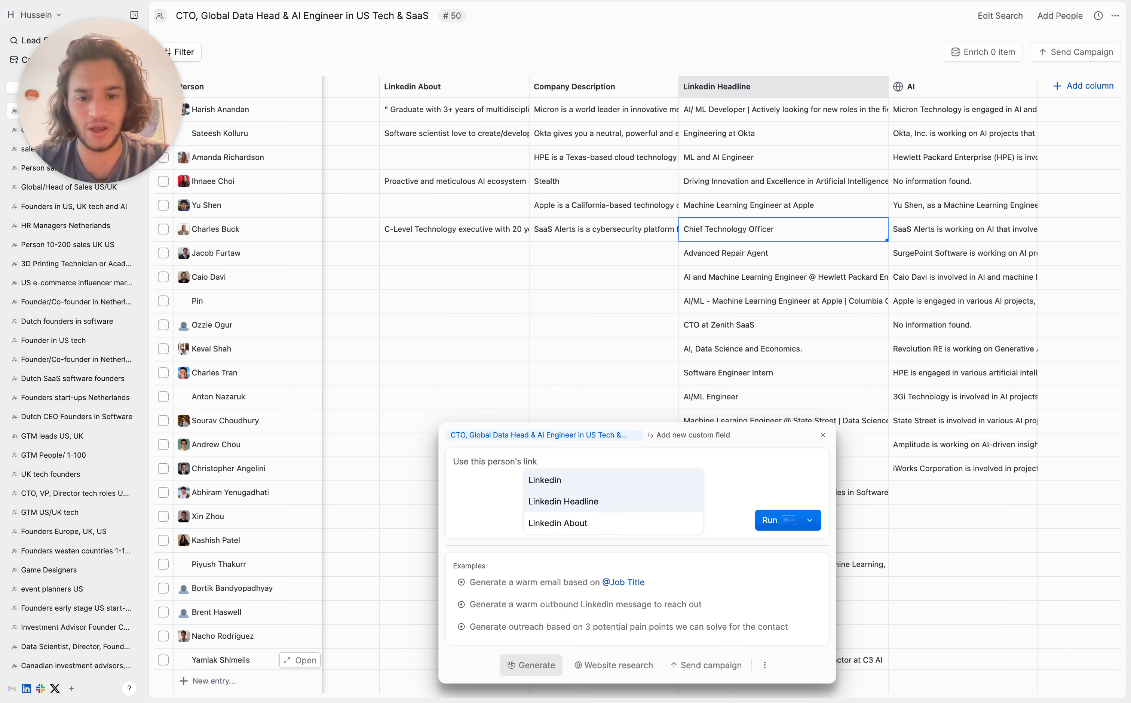
pyautogui.press('Down')
pyautogui.press('Return')
pyautogui.write('to wr')
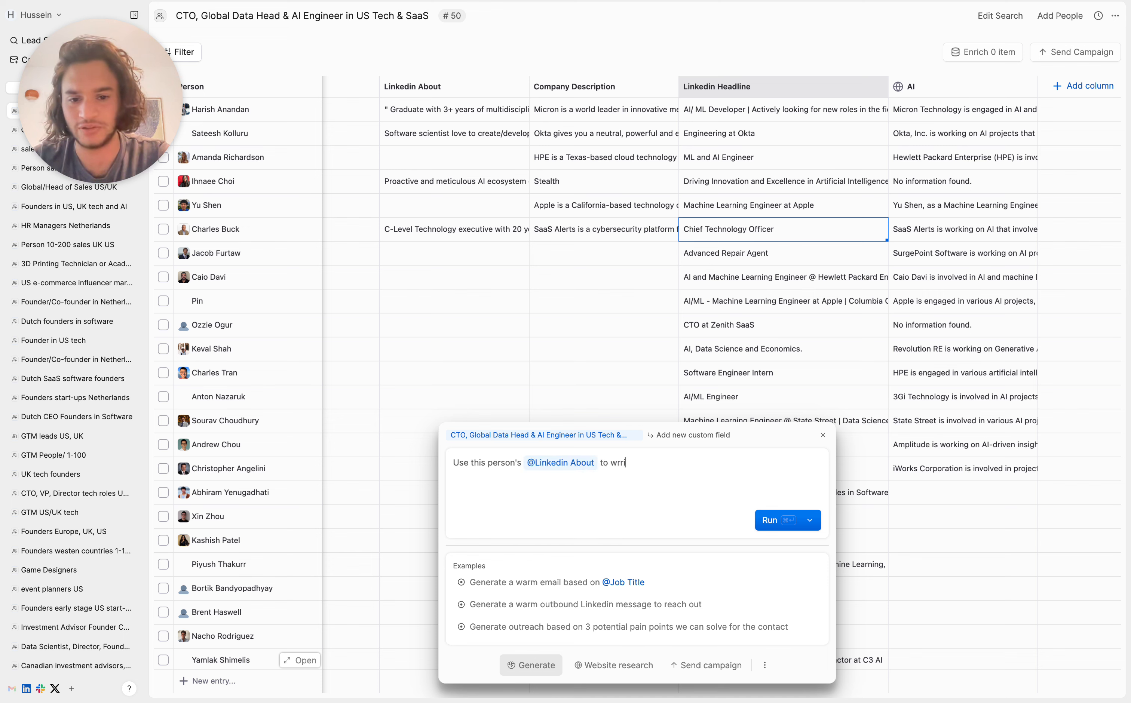
pyautogui.write('ite a short o')
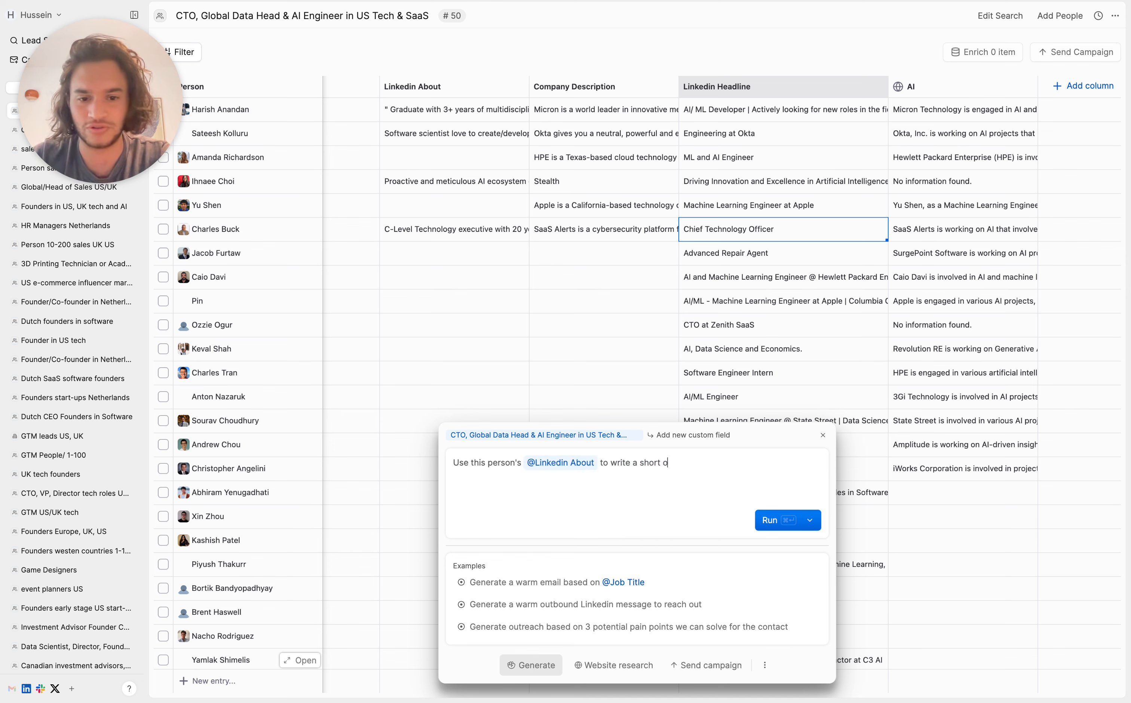
pyautogui.write('utbound message.')
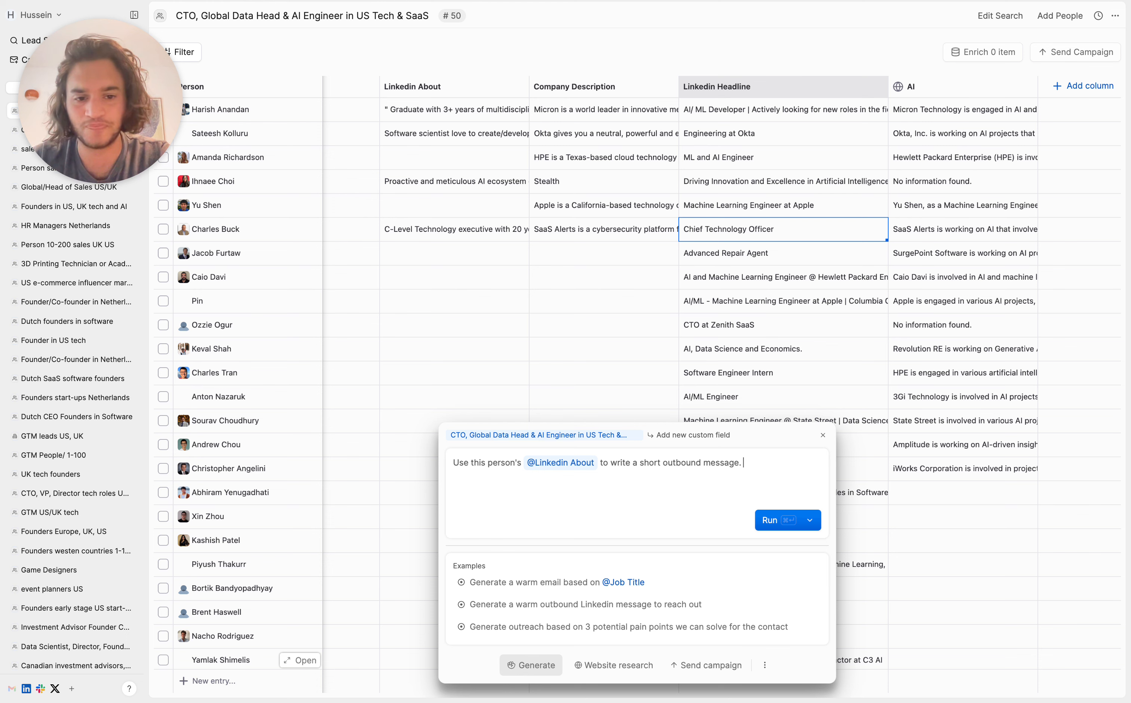
pyautogui.write(' Let the')
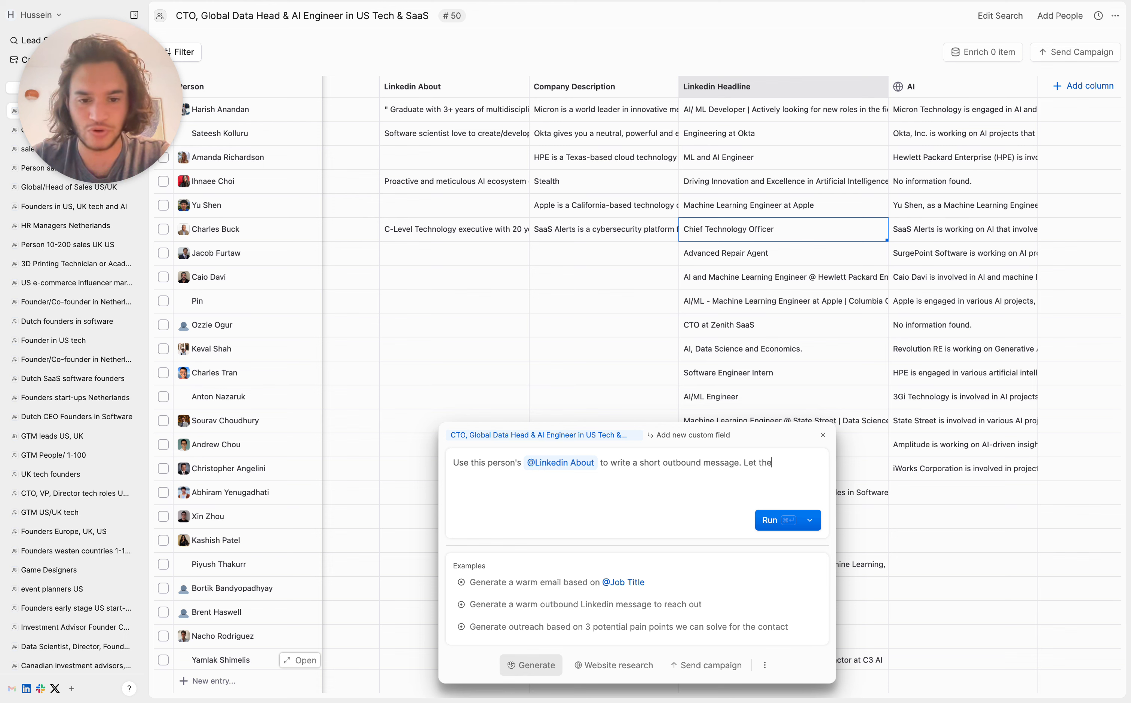
pyautogui.write('m know thw')
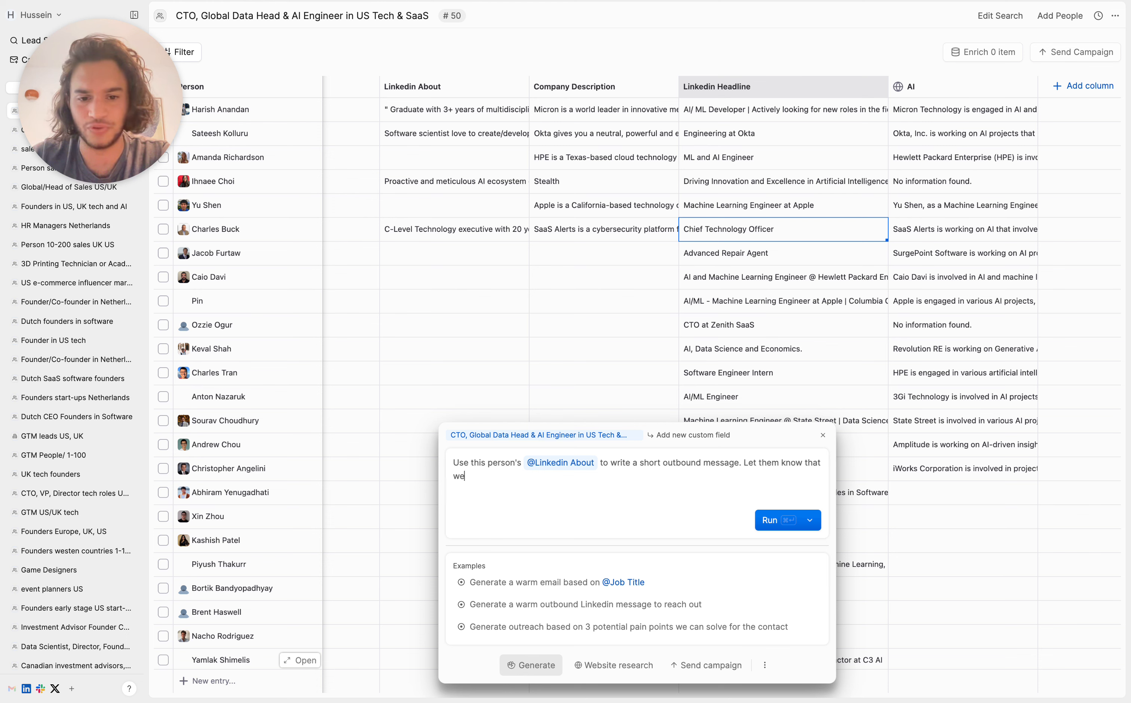
pyautogui.write('wokrked with the kind of A')
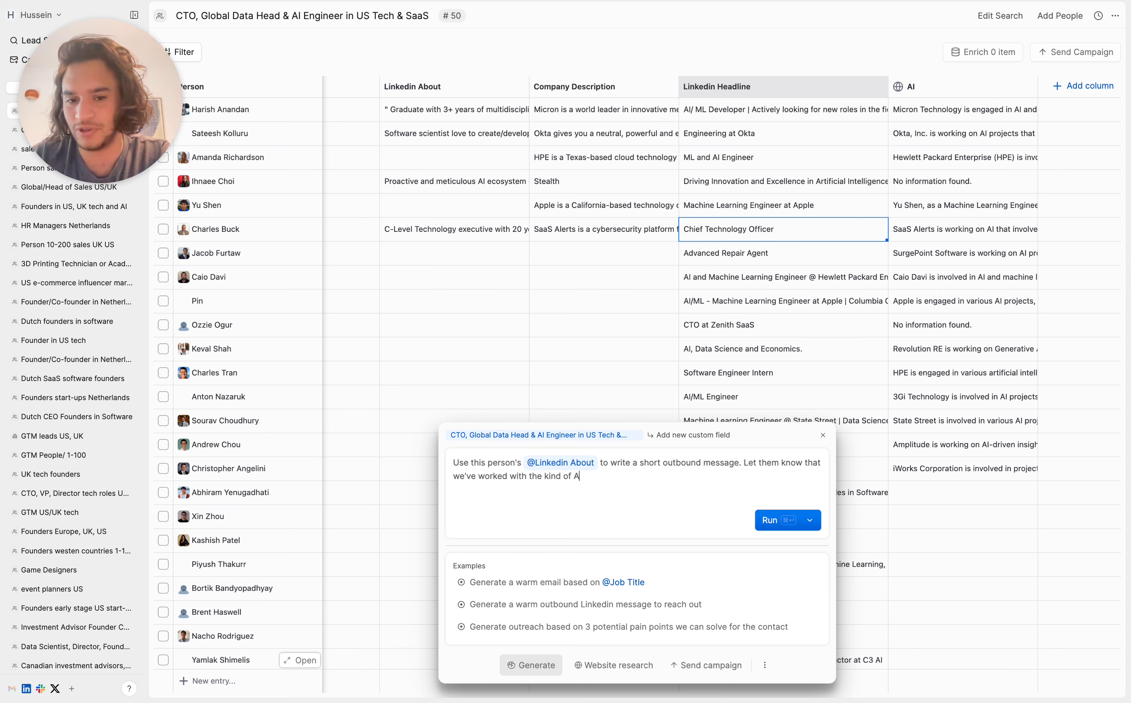
pyautogui.write('I they specify in ai')
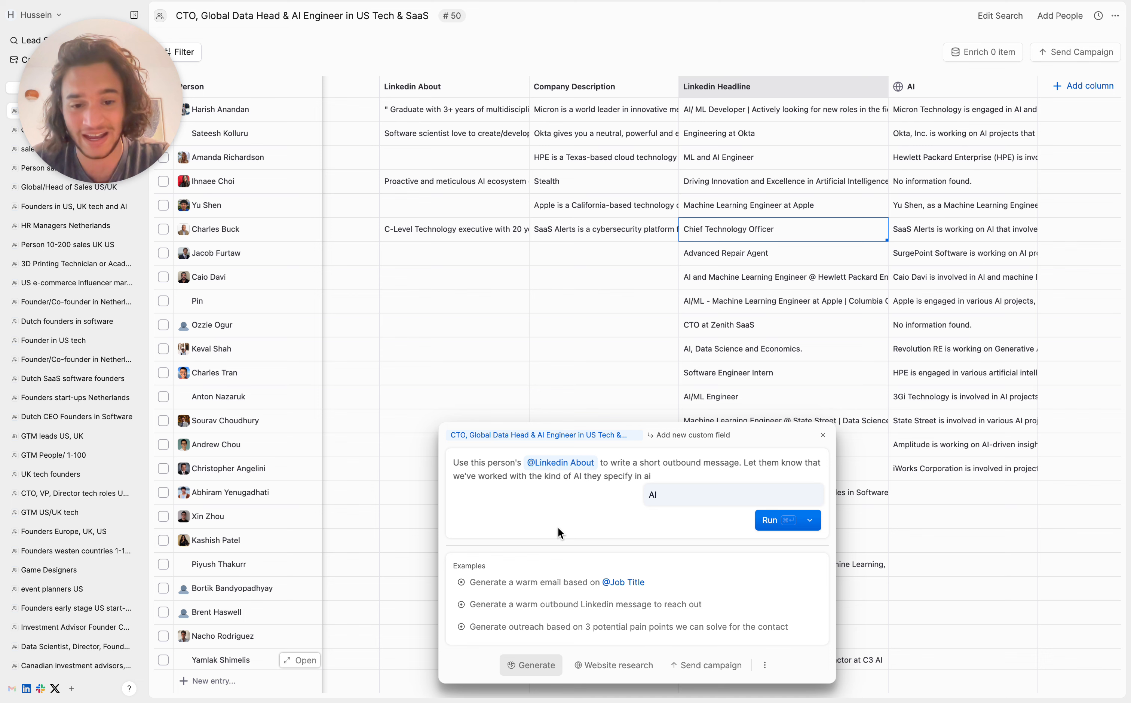
pyautogui.click(654, 495)
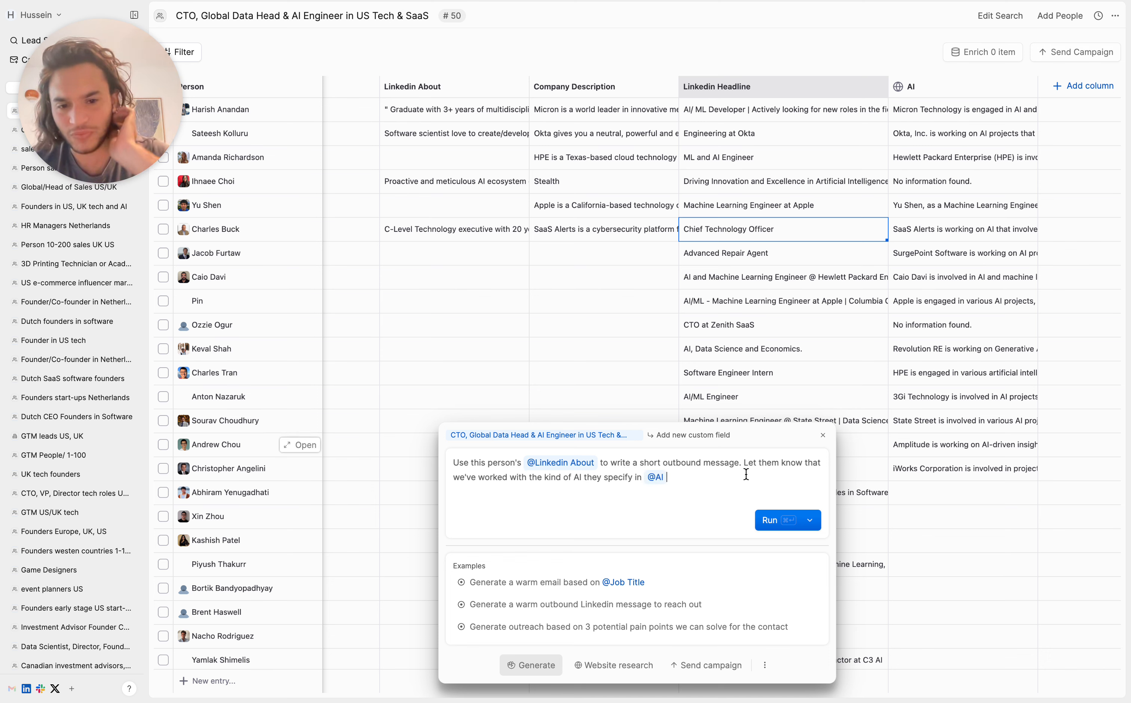
pyautogui.press('super+Return')
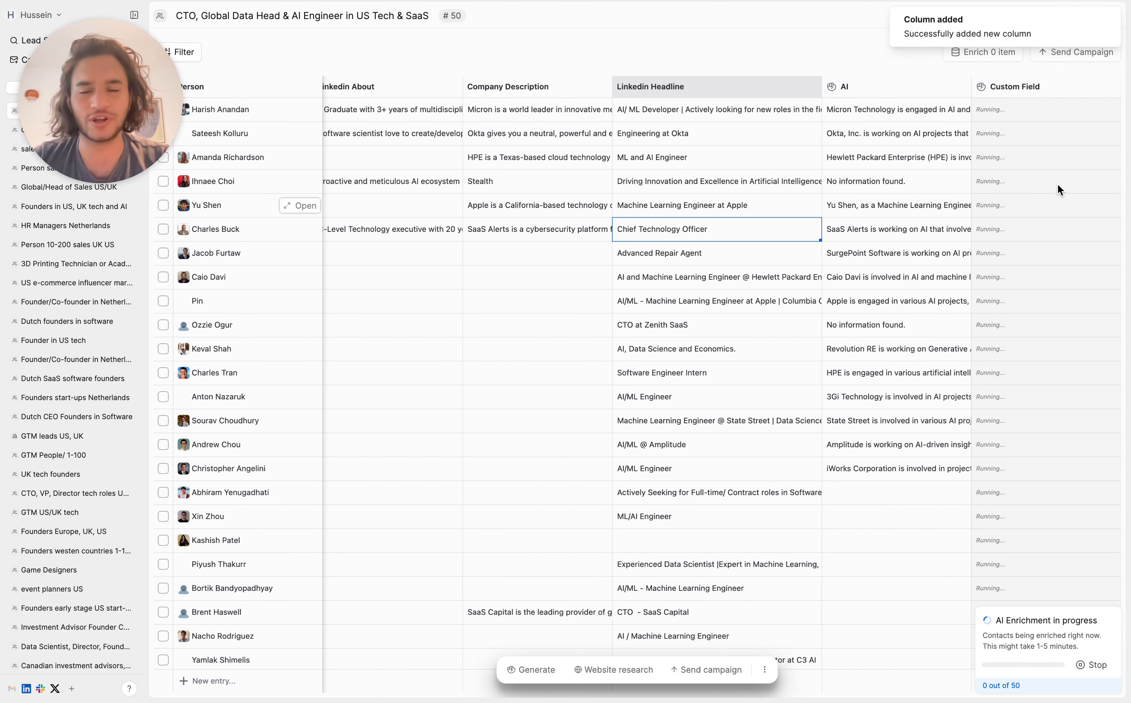
# Step: Read the first person's Linkedin About and AI entries that feed the outbound message
pyautogui.hscroll(-2, 355, 188)
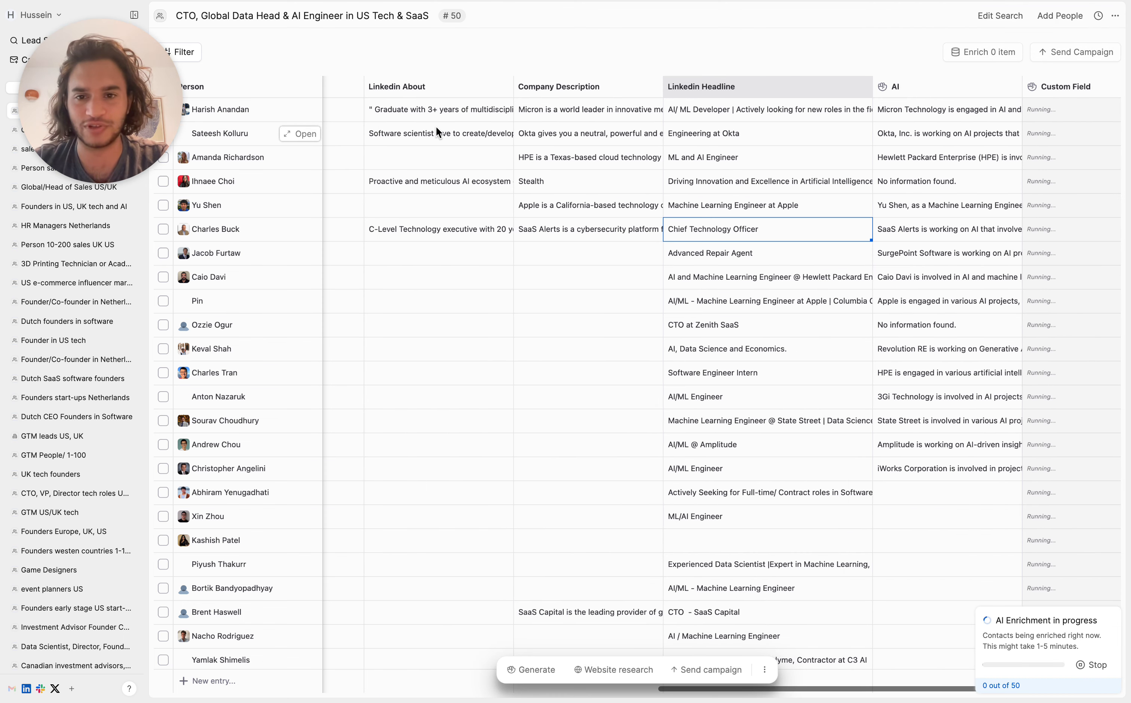
pyautogui.click(417, 110)
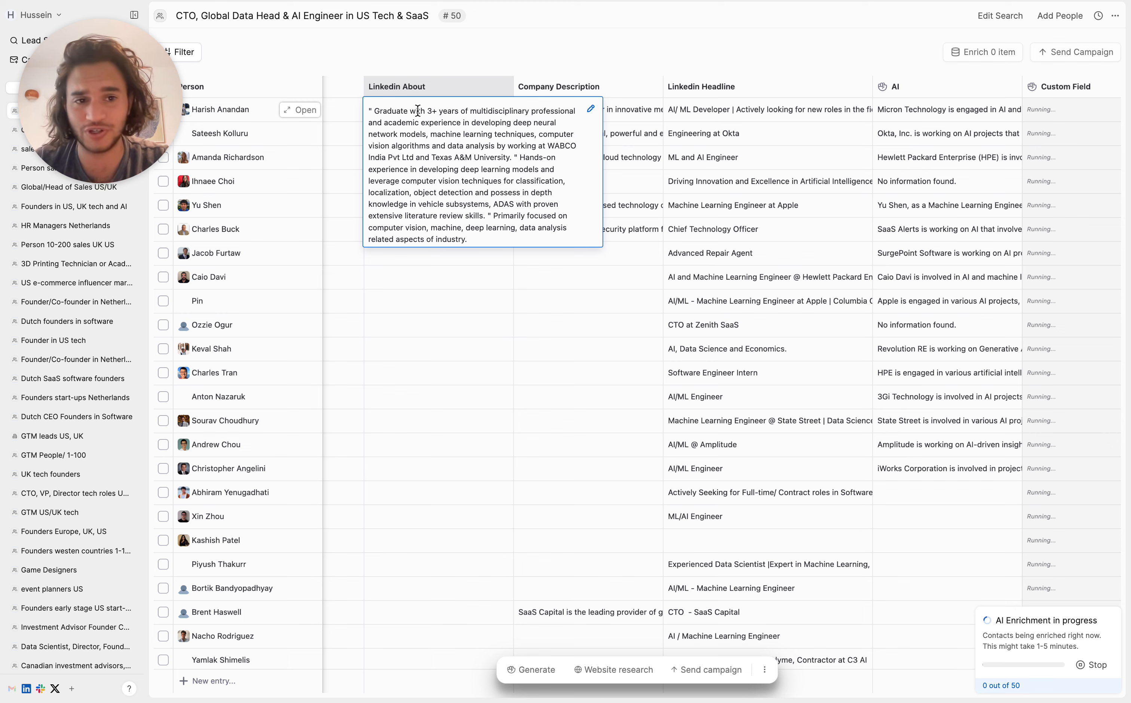
pyautogui.click(965, 110)
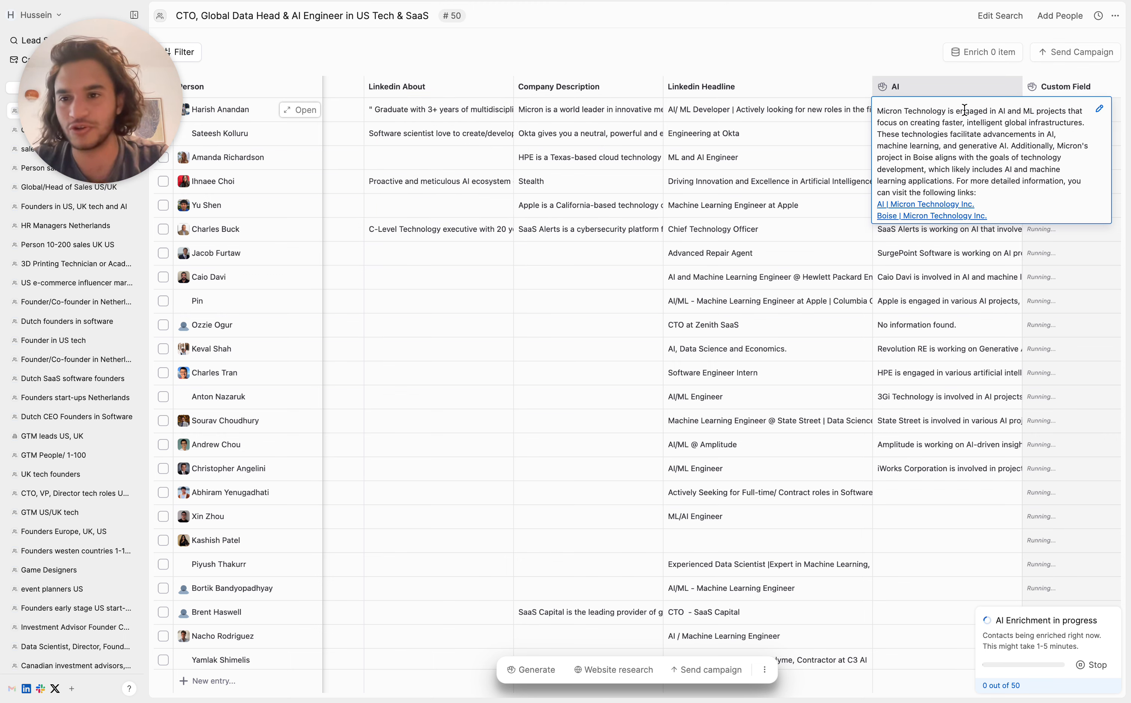
pyautogui.click(854, 161)
pyautogui.hscroll(3, 855, 161)
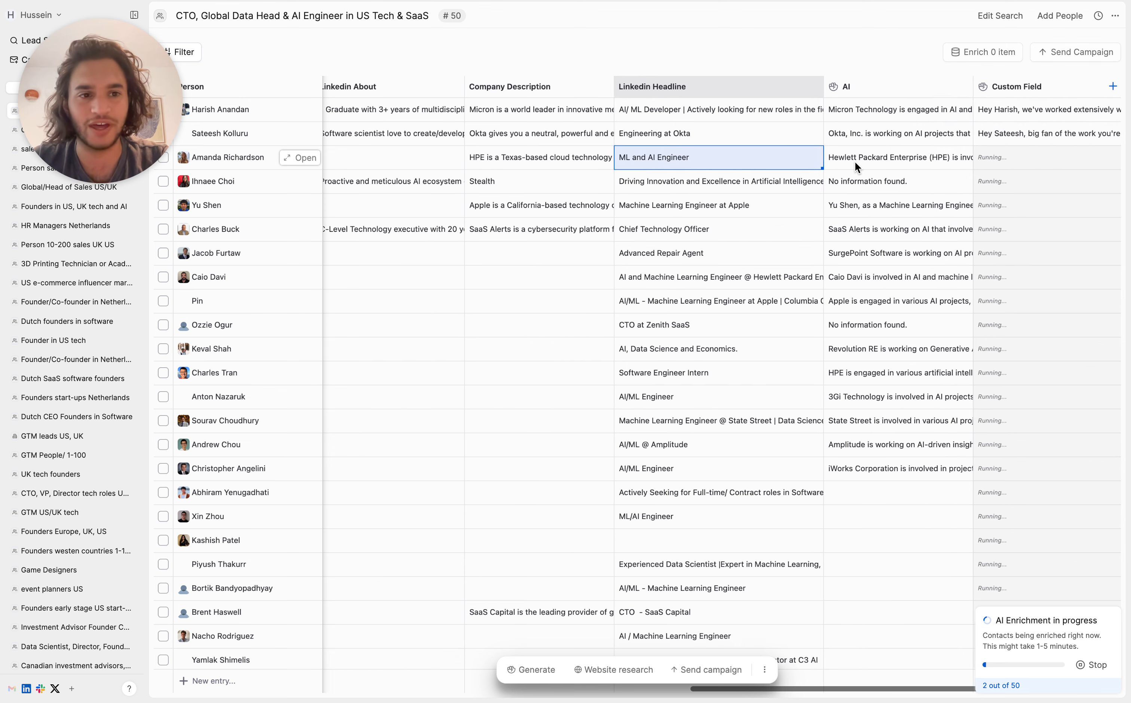
# Step: Read the outbound messages generated for the first and fourth people in the Custom Field column
pyautogui.click(961, 108)
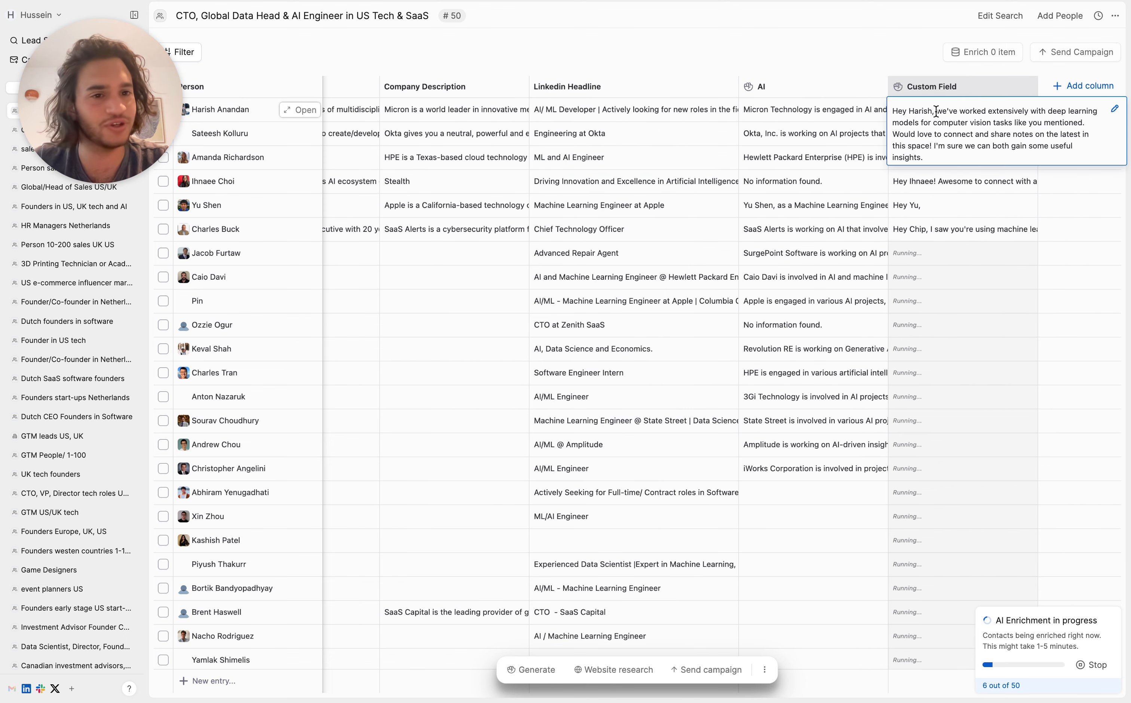
pyautogui.moveTo(936, 111); pyautogui.dragTo(1087, 125)
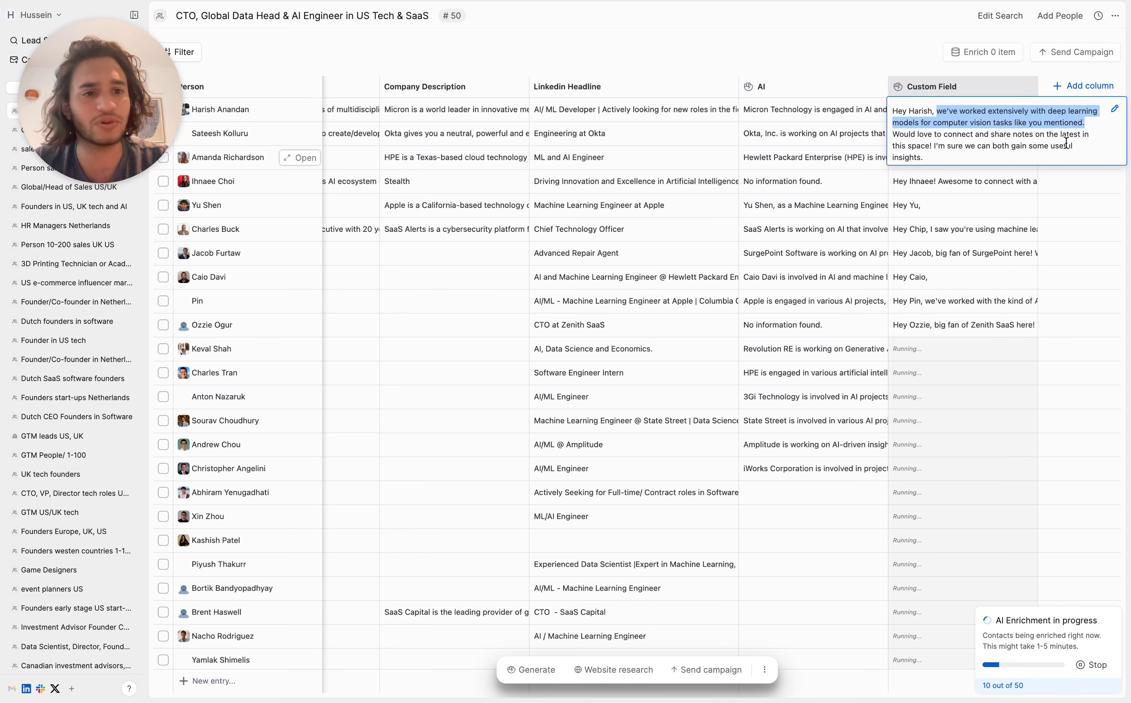
pyautogui.click(1057, 135)
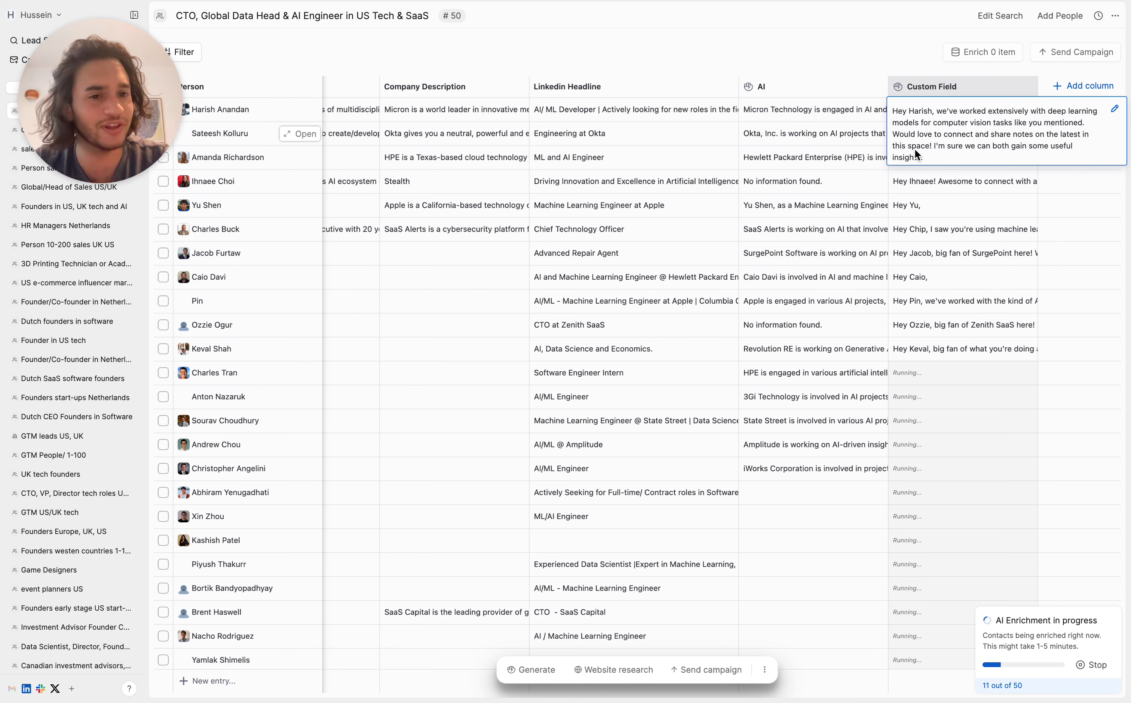
pyautogui.click(933, 182)
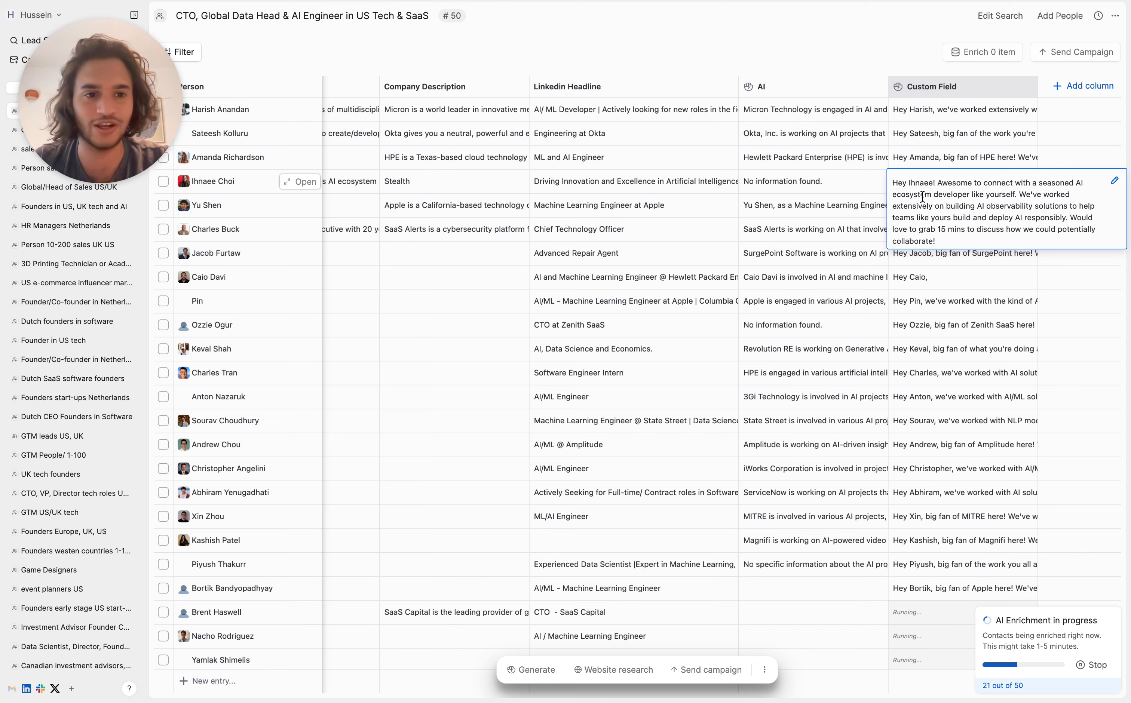
# Step: Review the prompt behind the outbound message column and stop the message generation in progress
pyautogui.click(1022, 86)
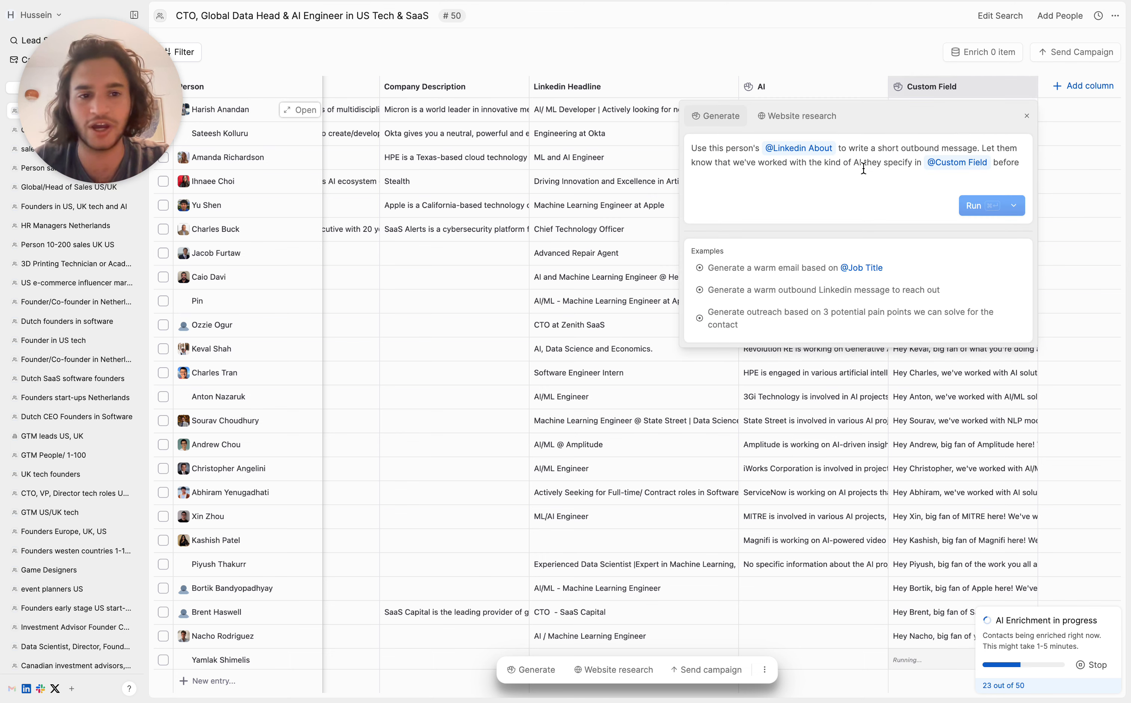
pyautogui.click(1081, 673)
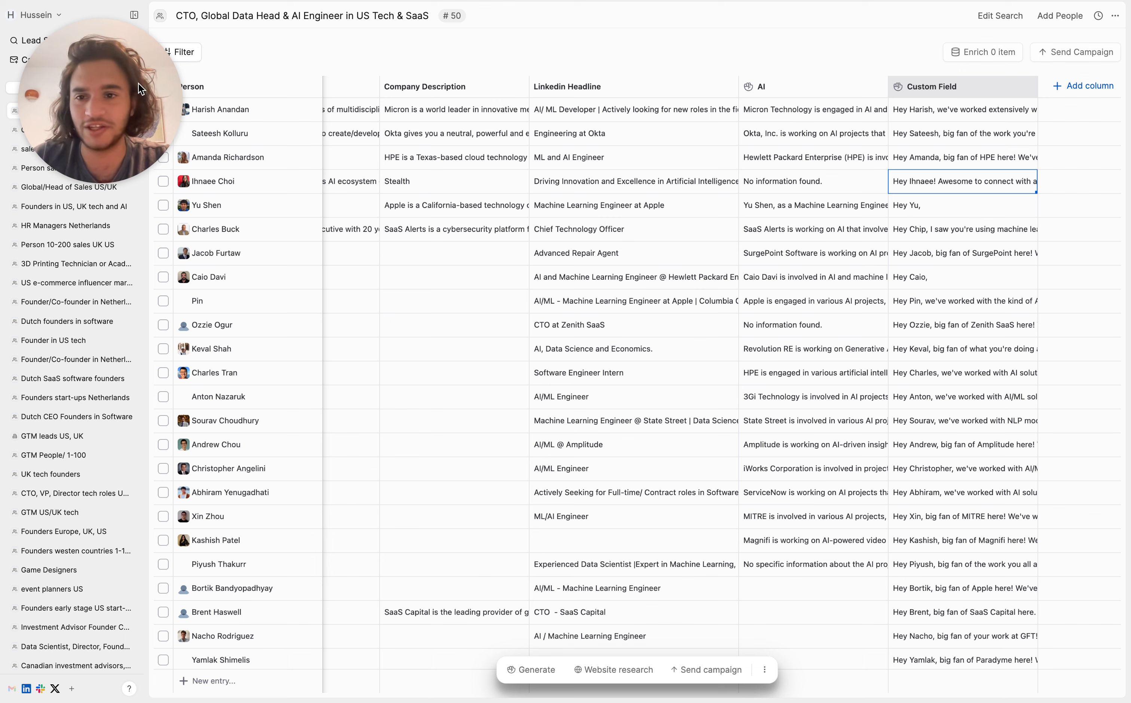
pyautogui.moveTo(137, 84); pyautogui.dragTo(80, 244)
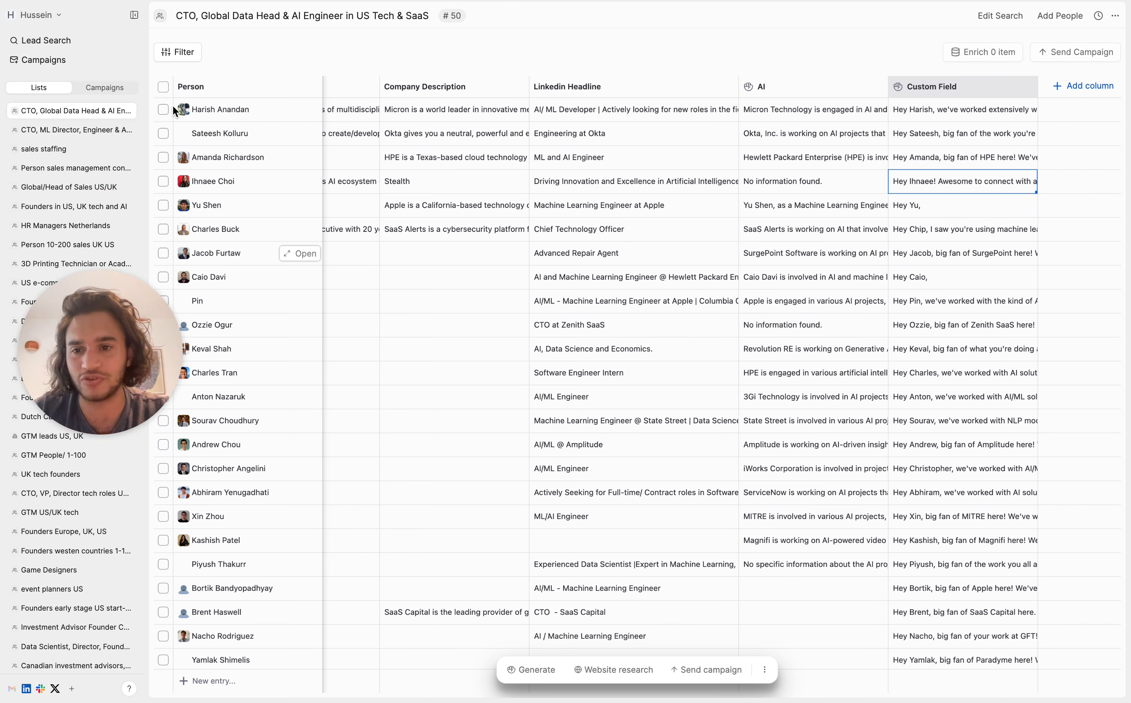
# Step: Open the third person's generated outbound message for editing
pyautogui.click(163, 110)
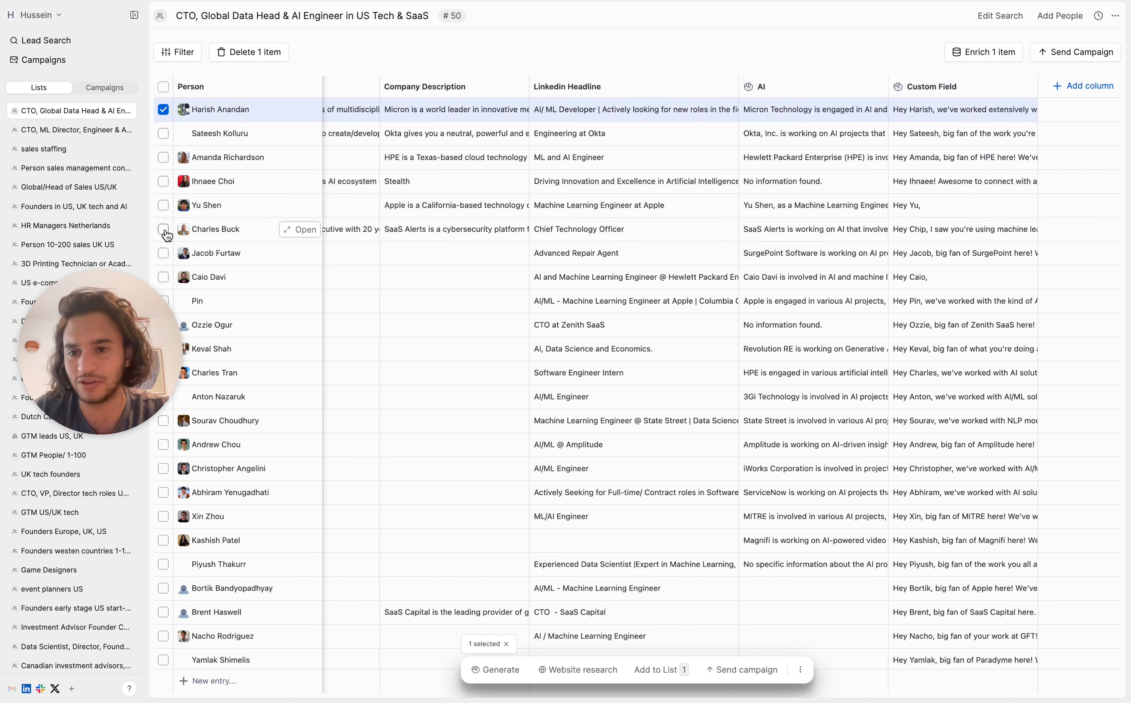
pyautogui.keyDown('shift'); pyautogui.click(161, 255); pyautogui.keyUp('shift')
pyautogui.click(943, 158)
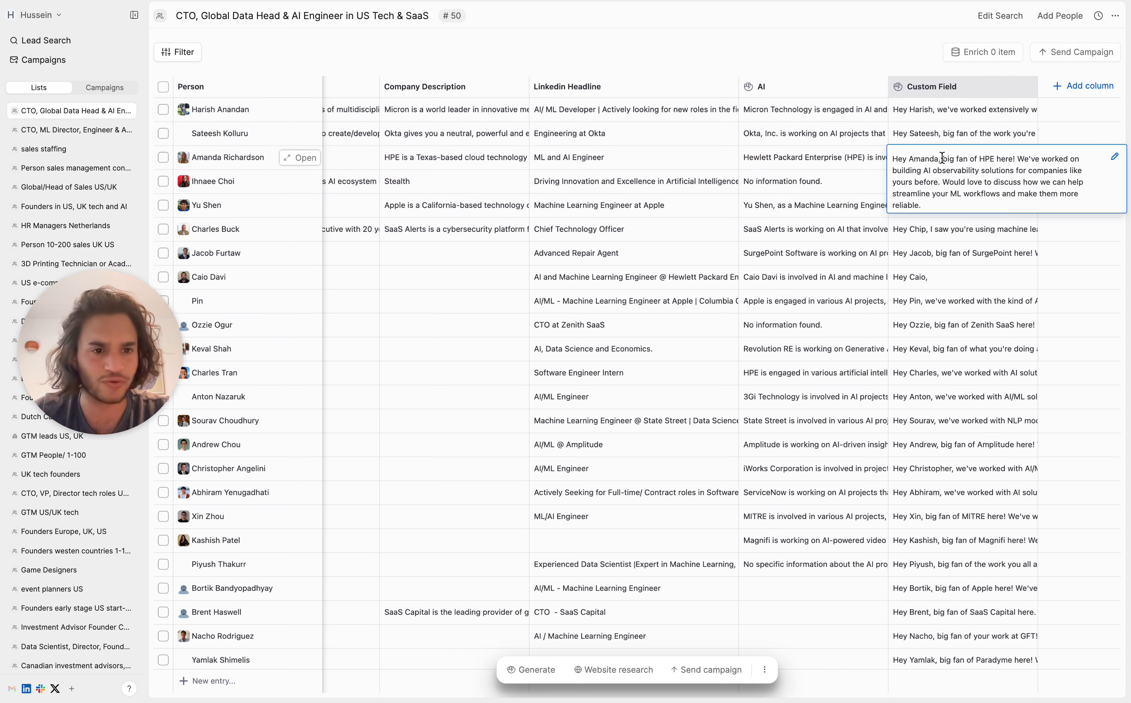
pyautogui.click(1115, 156)
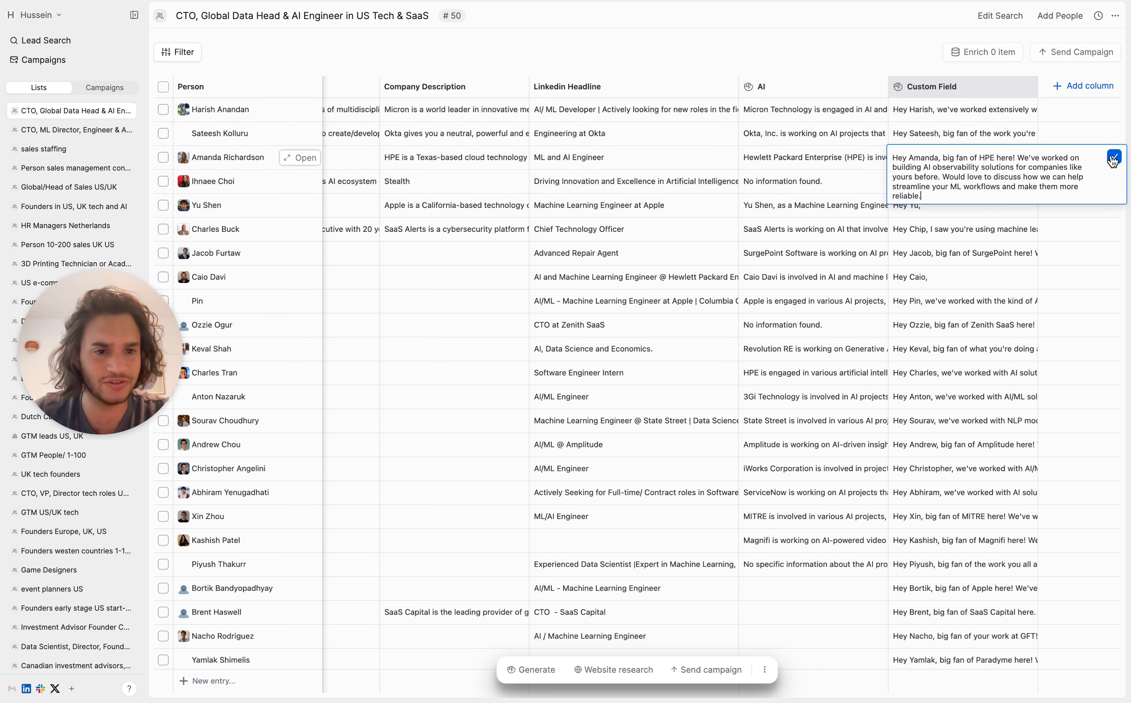
# Step: Start a campaign for the first six people in the list, with message sending set to Yes
pyautogui.click(163, 109)
pyautogui.keyDown('shift'); pyautogui.click(163, 229); pyautogui.keyUp('shift')
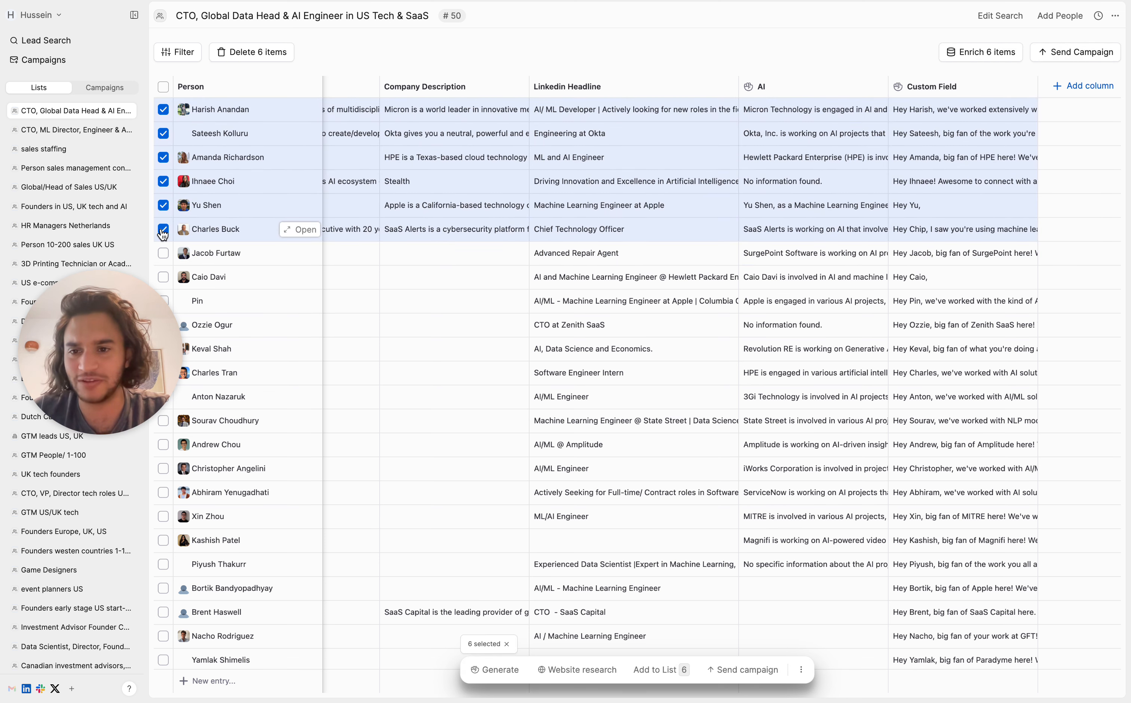
pyautogui.click(733, 671)
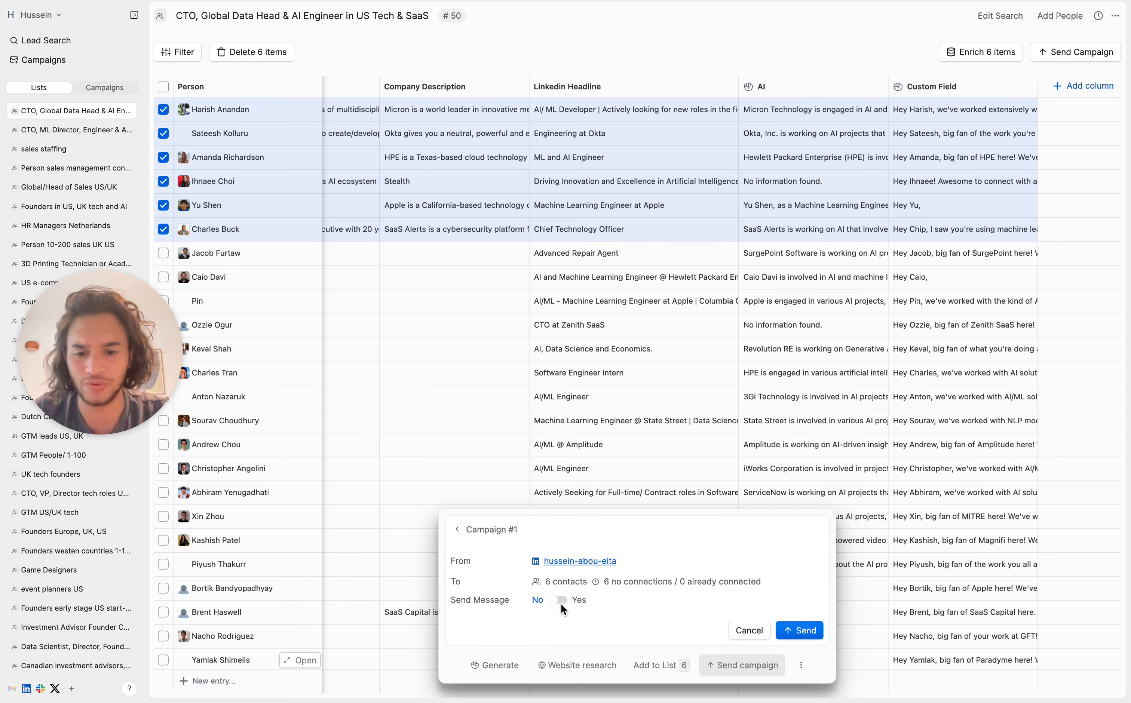
pyautogui.click(560, 603)
pyautogui.click(608, 510)
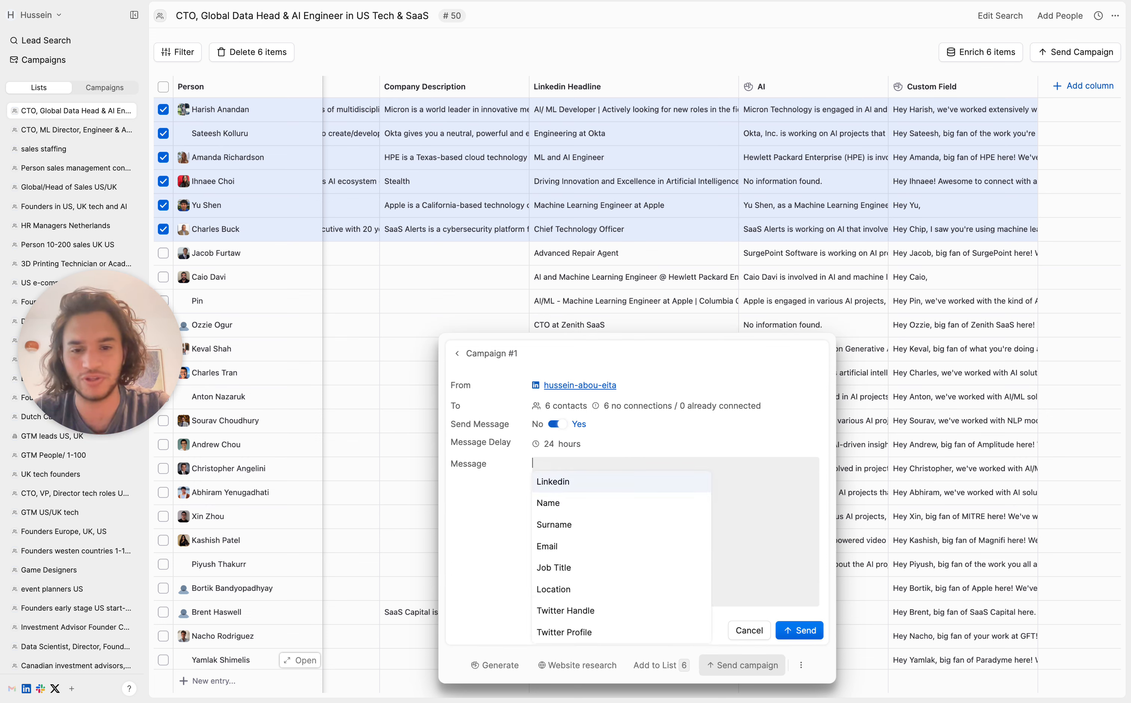
pyautogui.write('cus')
pyautogui.click(583, 489)
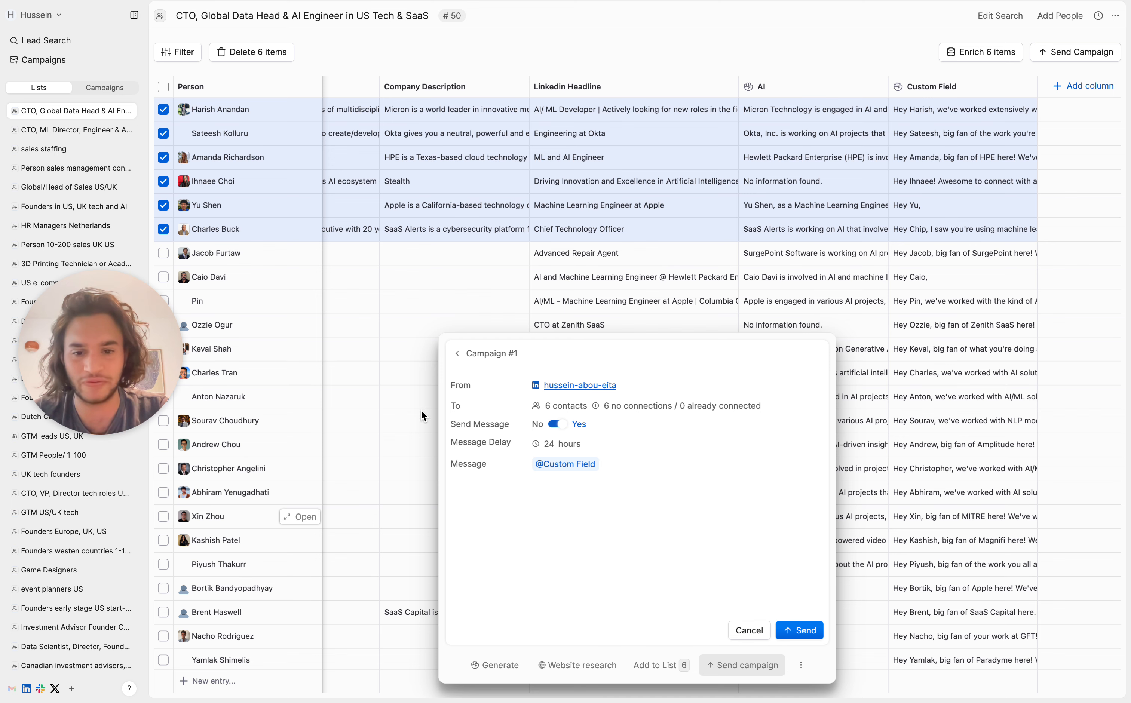
pyautogui.click(553, 444)
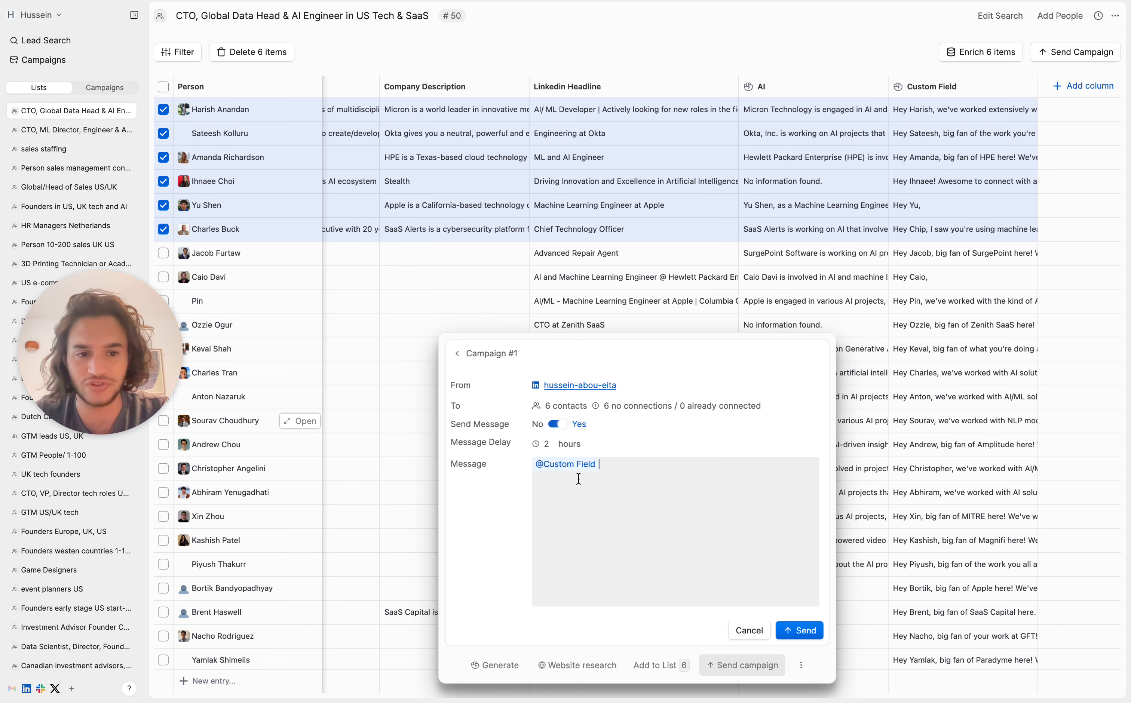
pyautogui.click(936, 136)
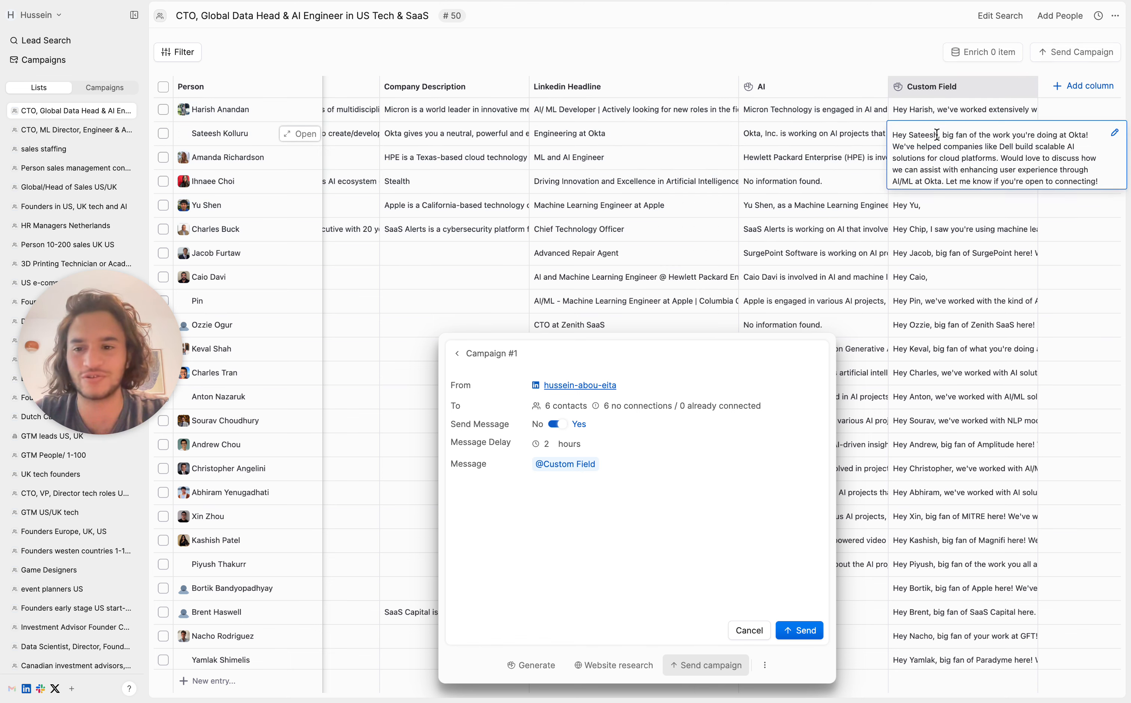